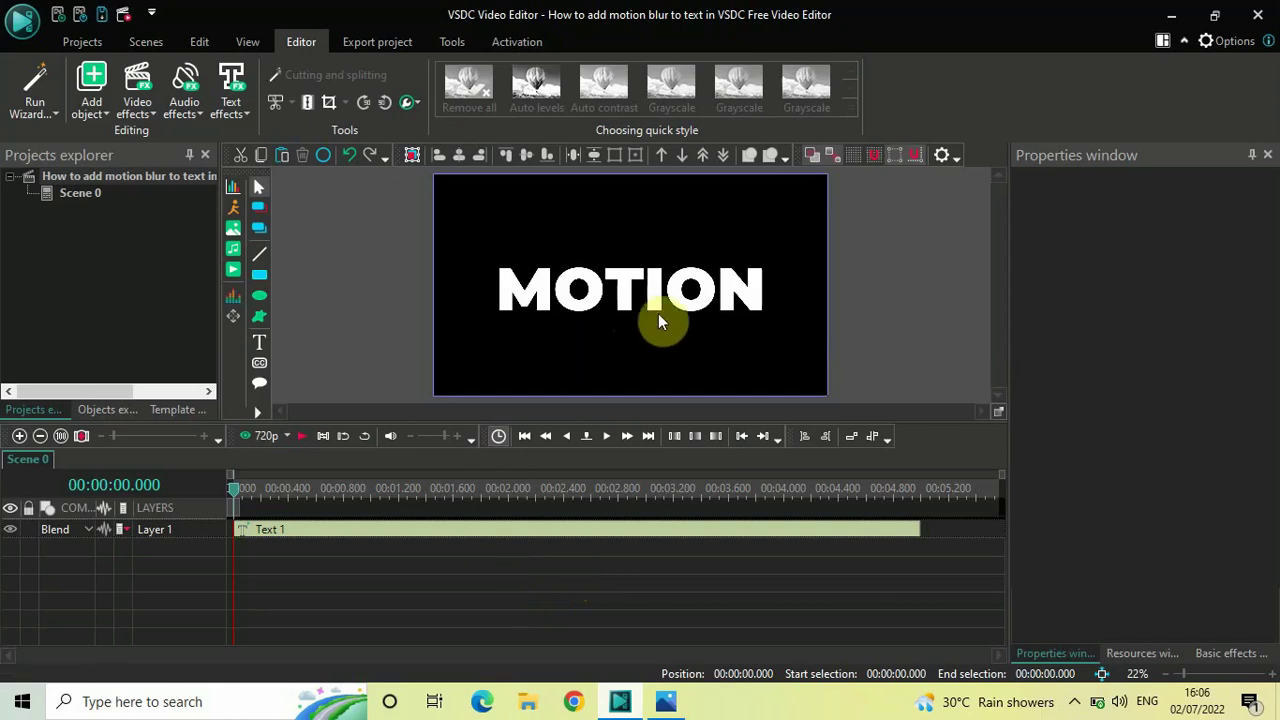
Add a Push transition inside the MOTION text object and move it to the start of the timeline
{"action": "double_click", "coordinate": [491, 535]}
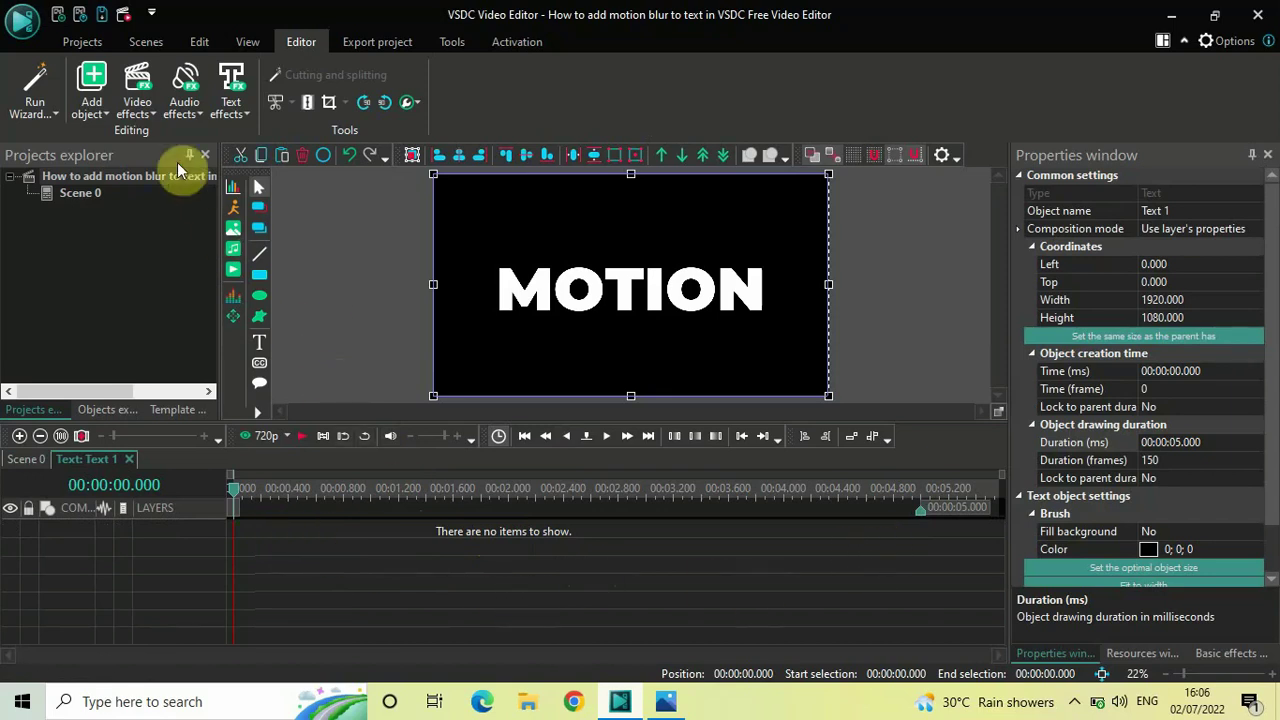
{"action": "left_click", "coordinate": [137, 88]}
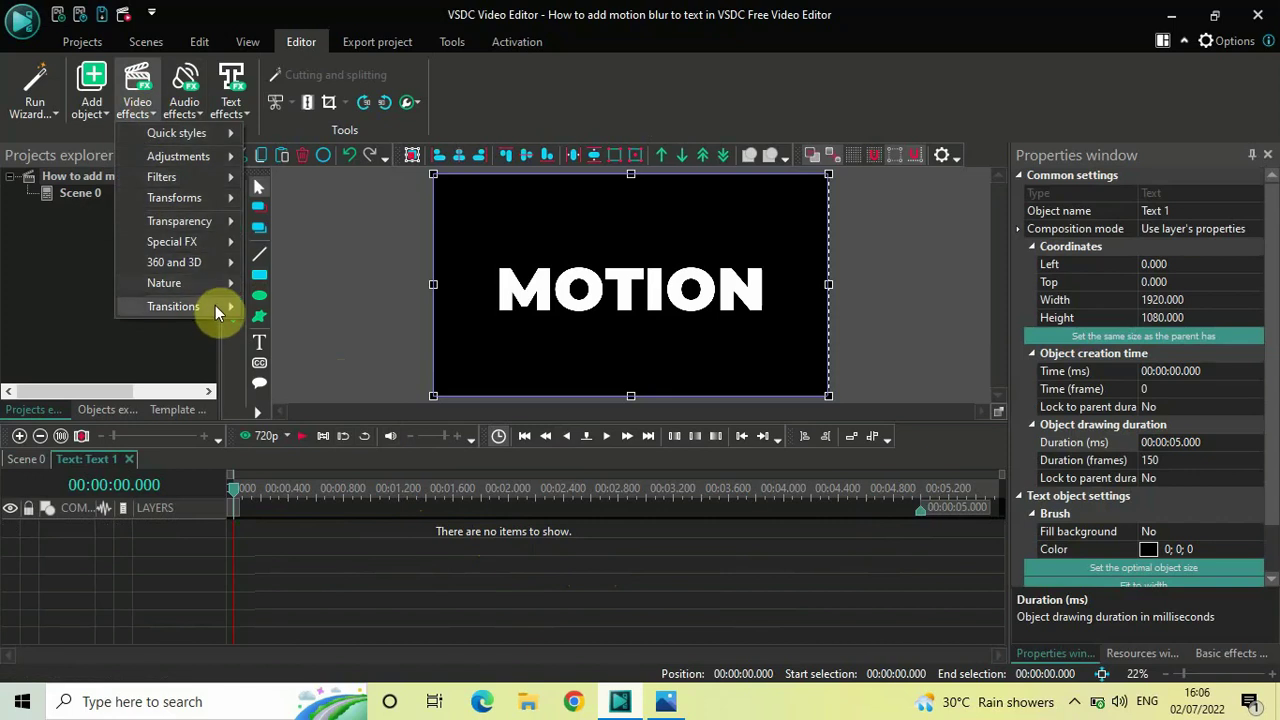
{"action": "mouse_move", "coordinate": [215, 305]}
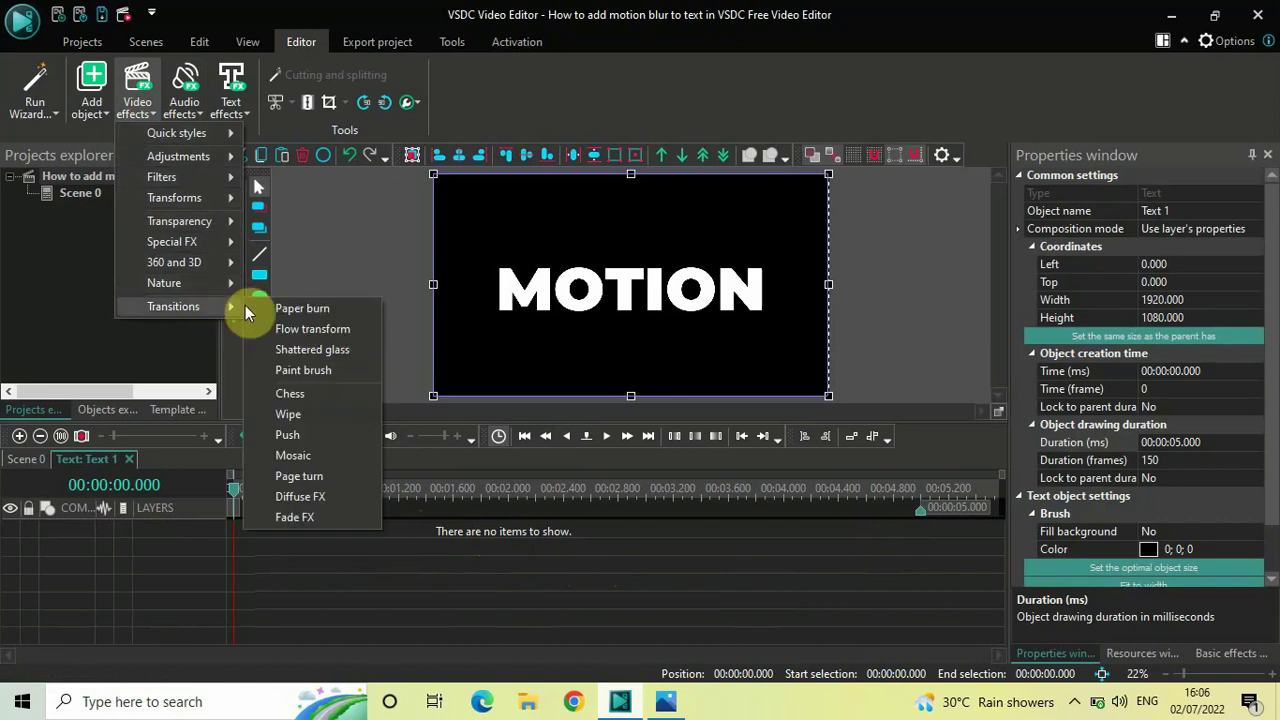
{"action": "left_click", "coordinate": [327, 434]}
{"action": "left_click", "coordinate": [810, 440]}
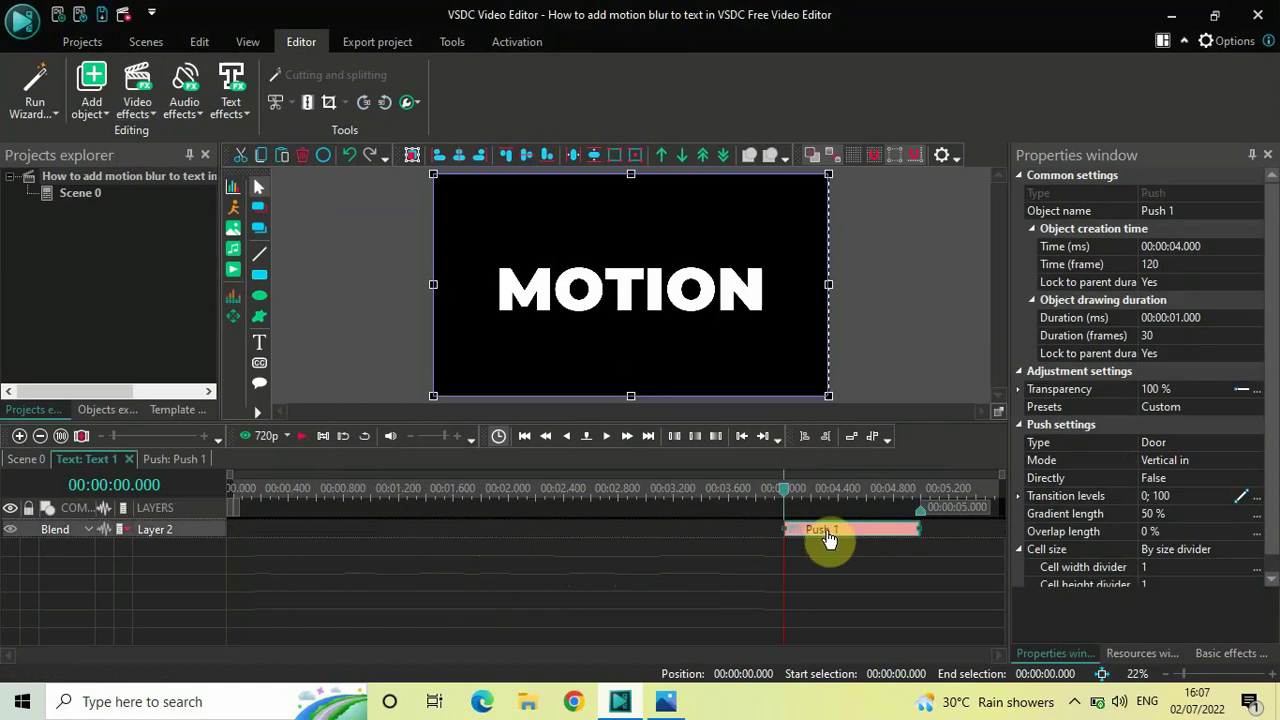
{"action": "left_click_drag", "start_coordinate": [828, 540], "coordinate": [250, 497]}
{"action": "left_click", "coordinate": [232, 495]}
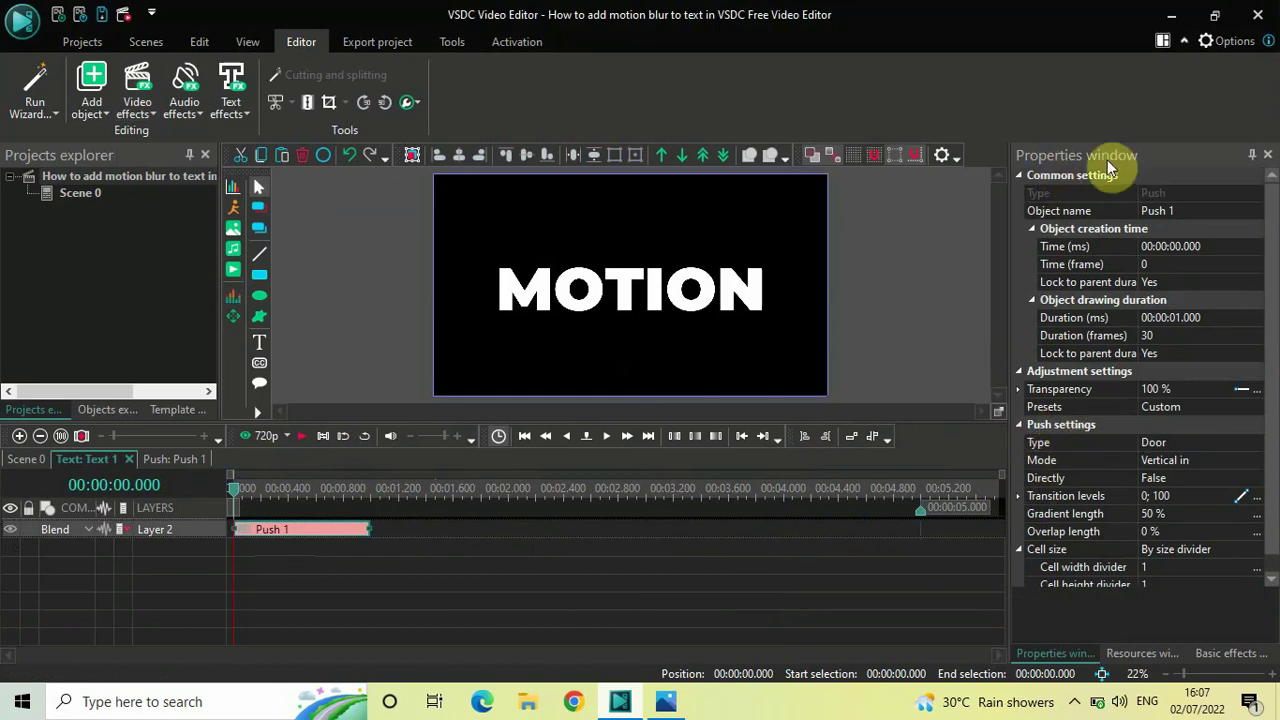
Set the Push transition's type to Side, keep the Right to left mode, and set Directly to True
{"action": "left_click", "coordinate": [1045, 442]}
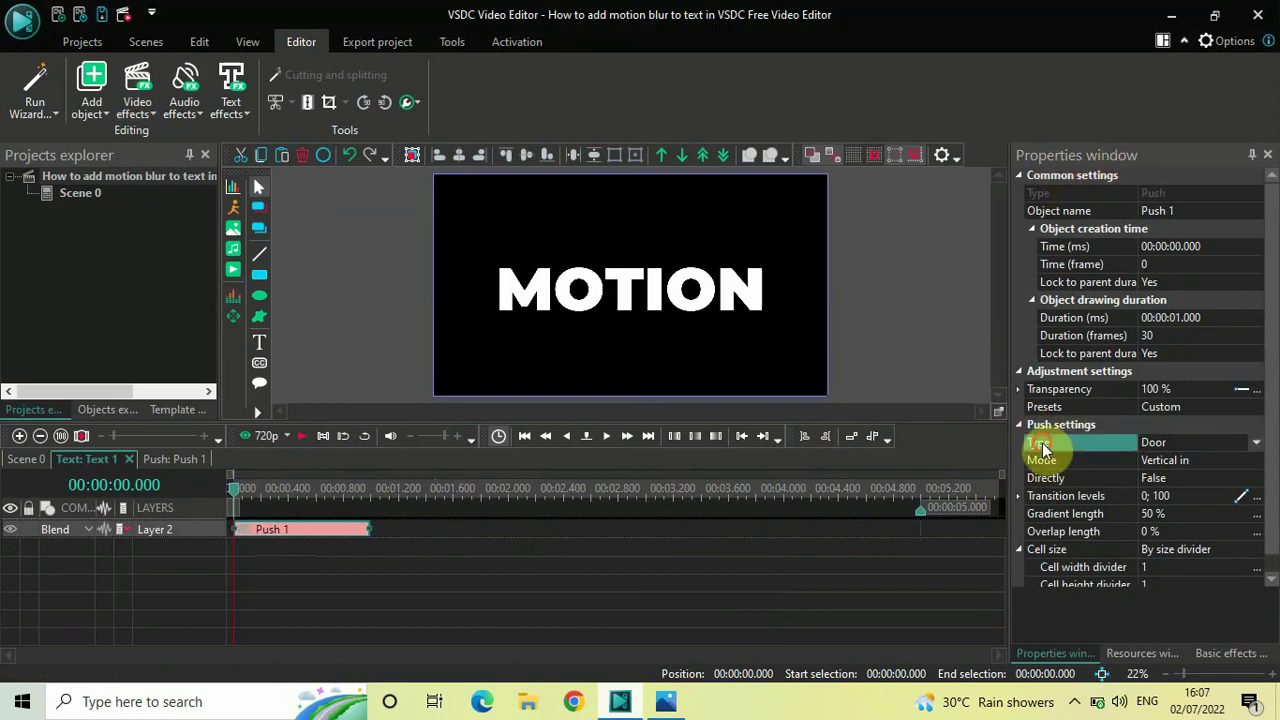
{"action": "left_click", "coordinate": [1251, 446]}
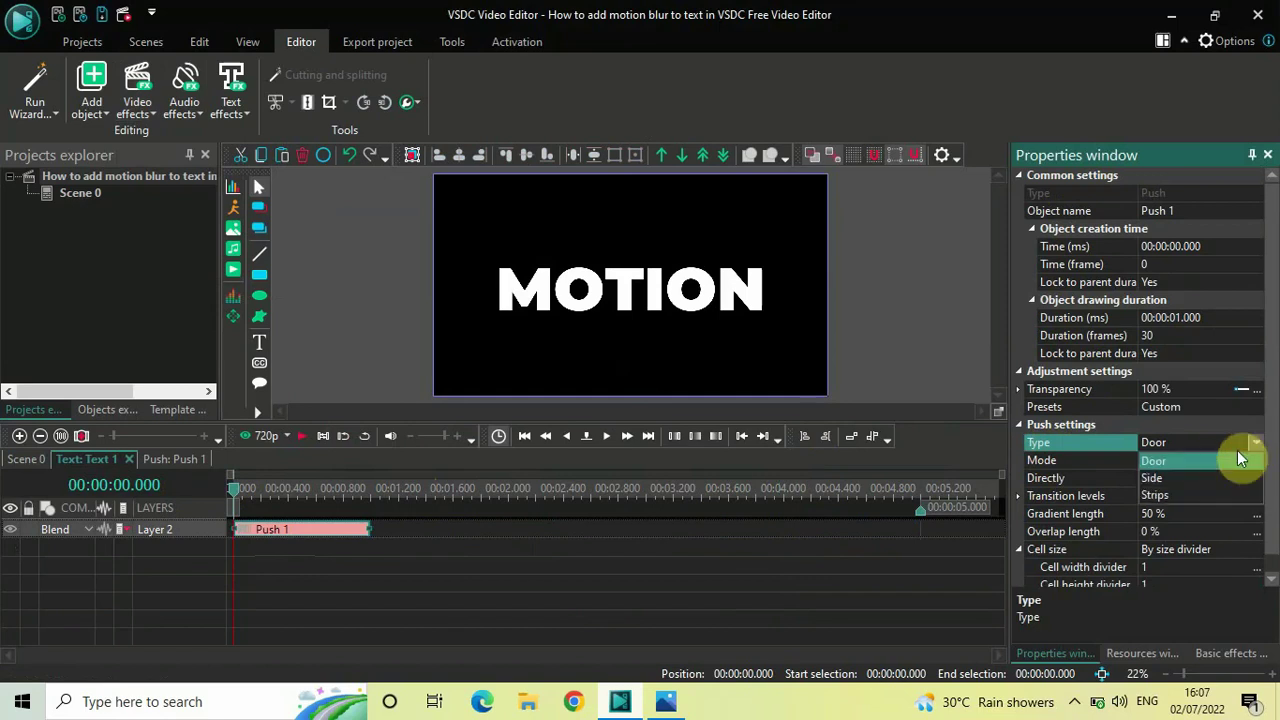
{"action": "left_click", "coordinate": [1179, 477]}
{"action": "left_click", "coordinate": [1069, 458]}
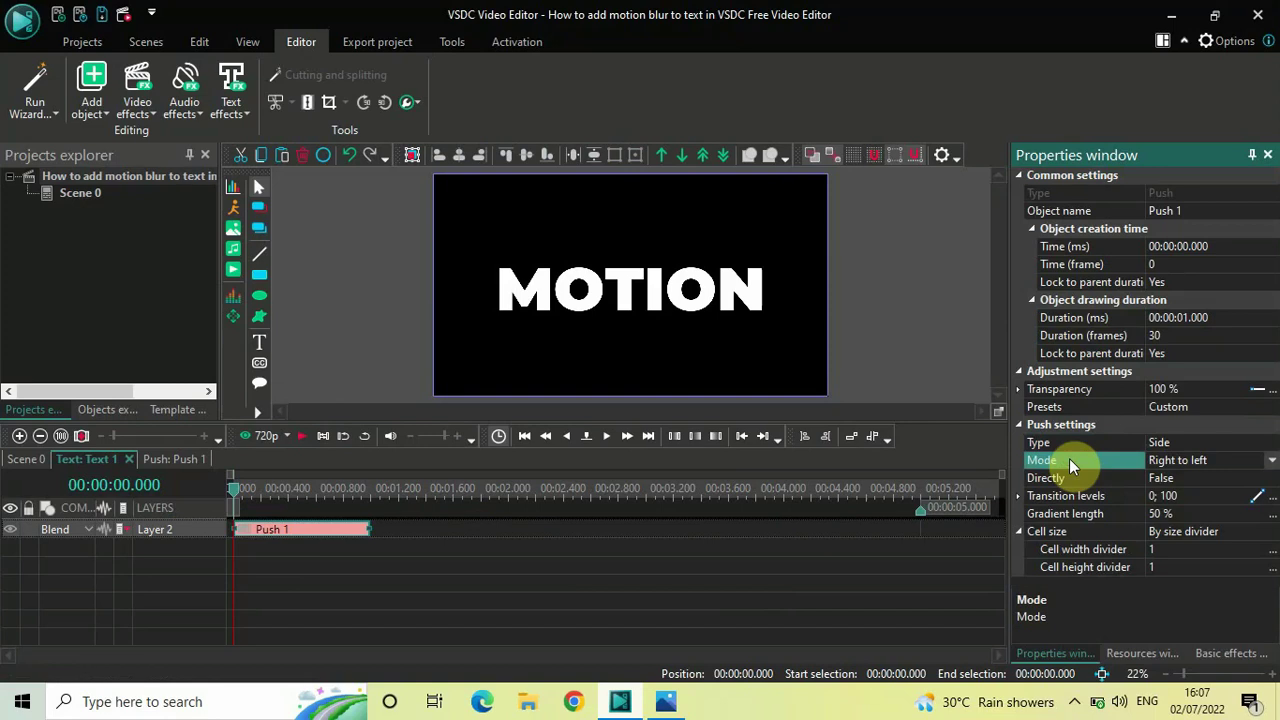
{"action": "left_click", "coordinate": [1047, 479]}
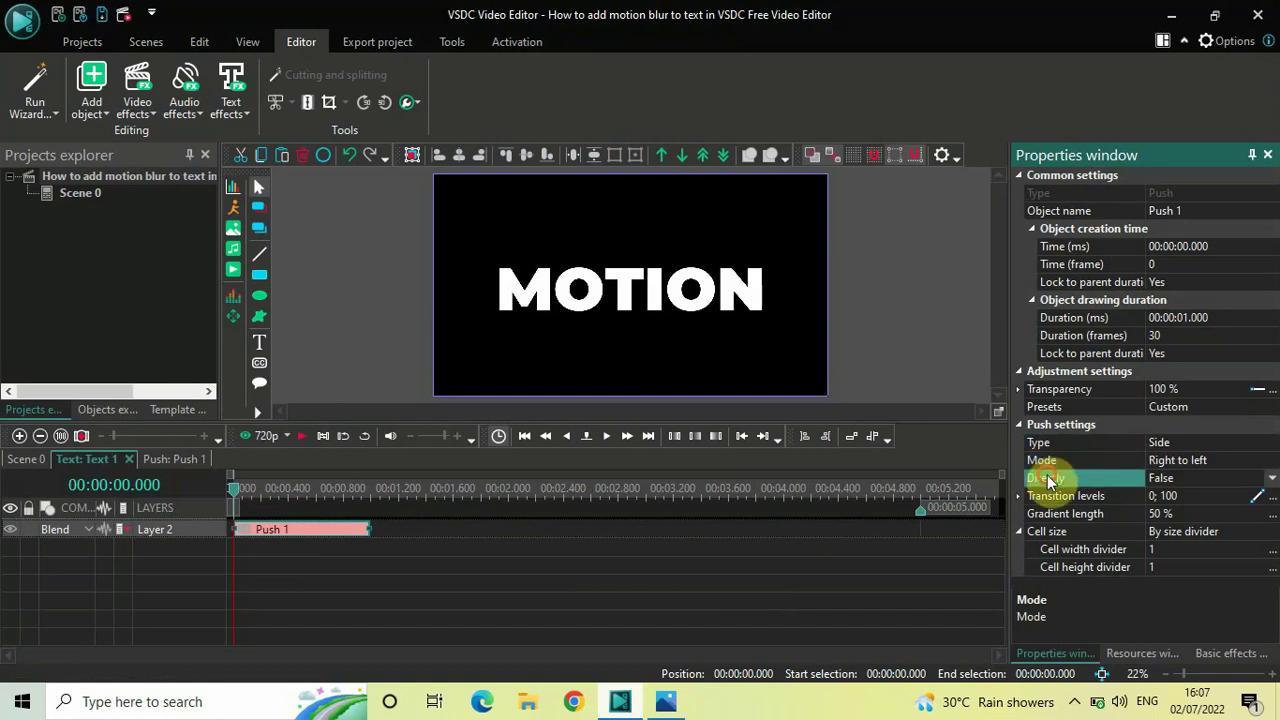
{"action": "left_click", "coordinate": [1272, 478]}
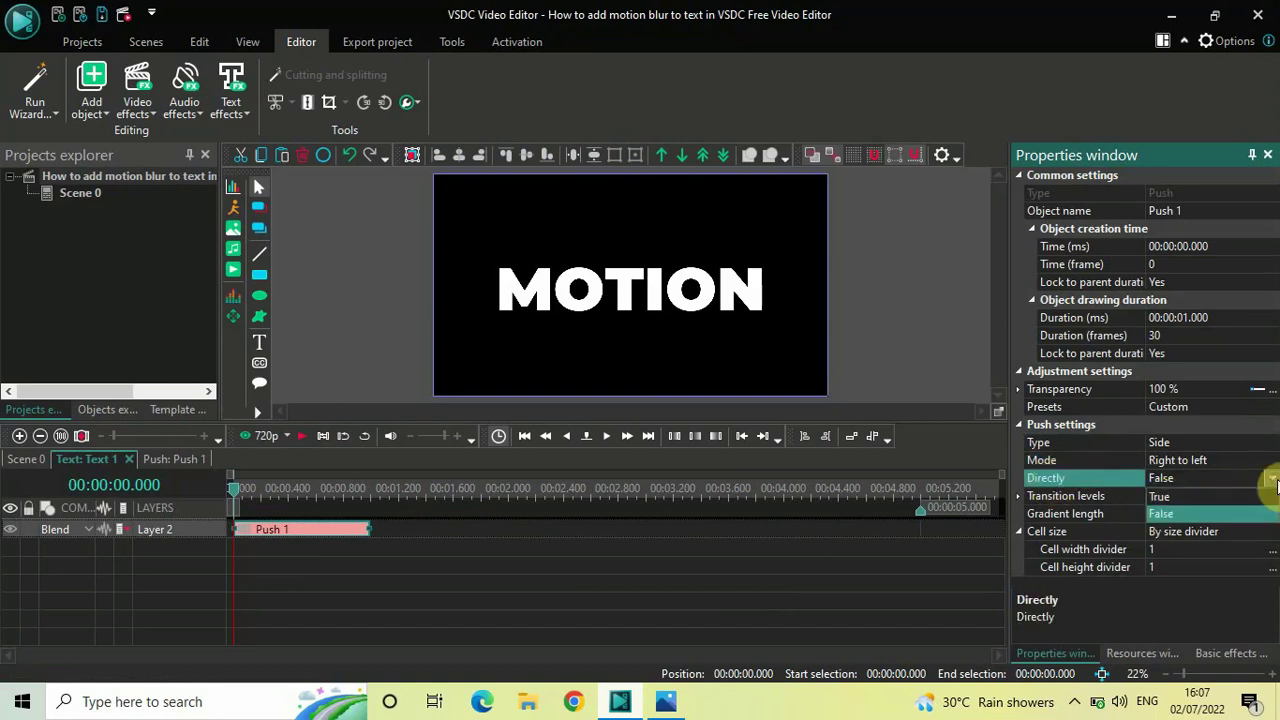
{"action": "left_click", "coordinate": [1210, 502]}
Set the Push transition's gradient length to 0 %
{"action": "left_click", "coordinate": [1063, 517]}
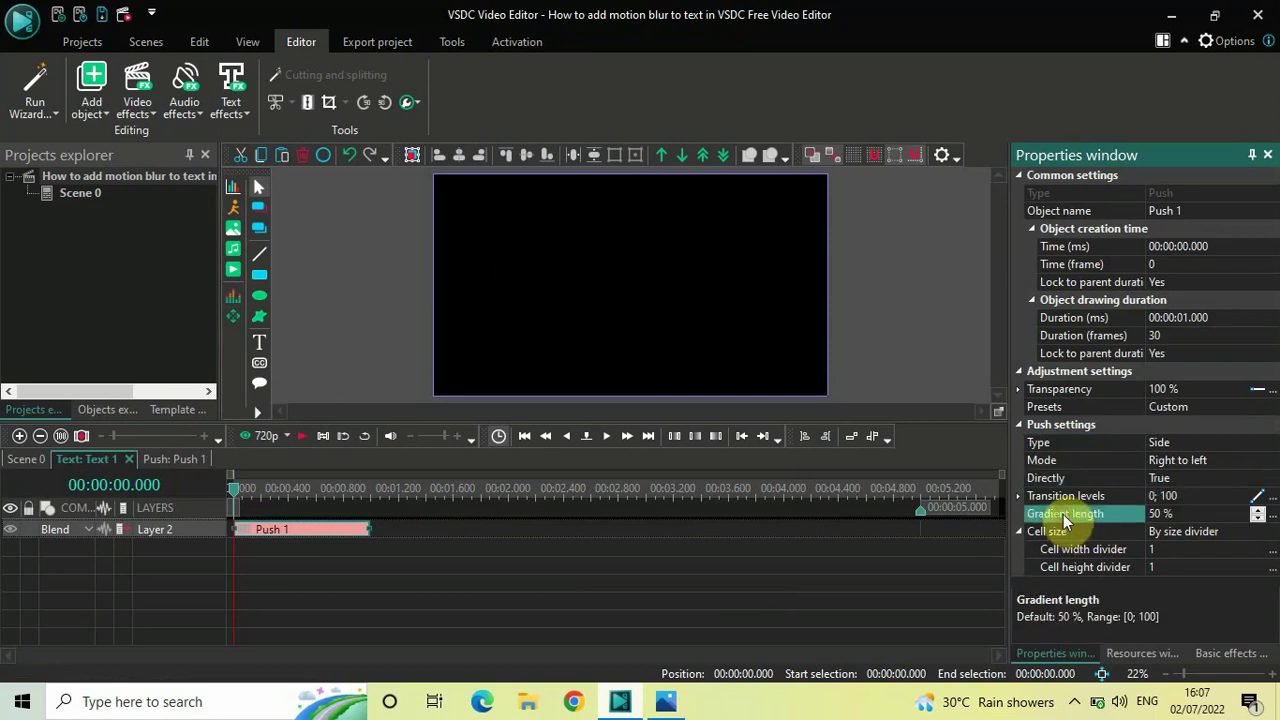
{"action": "left_click", "coordinate": [1186, 518]}
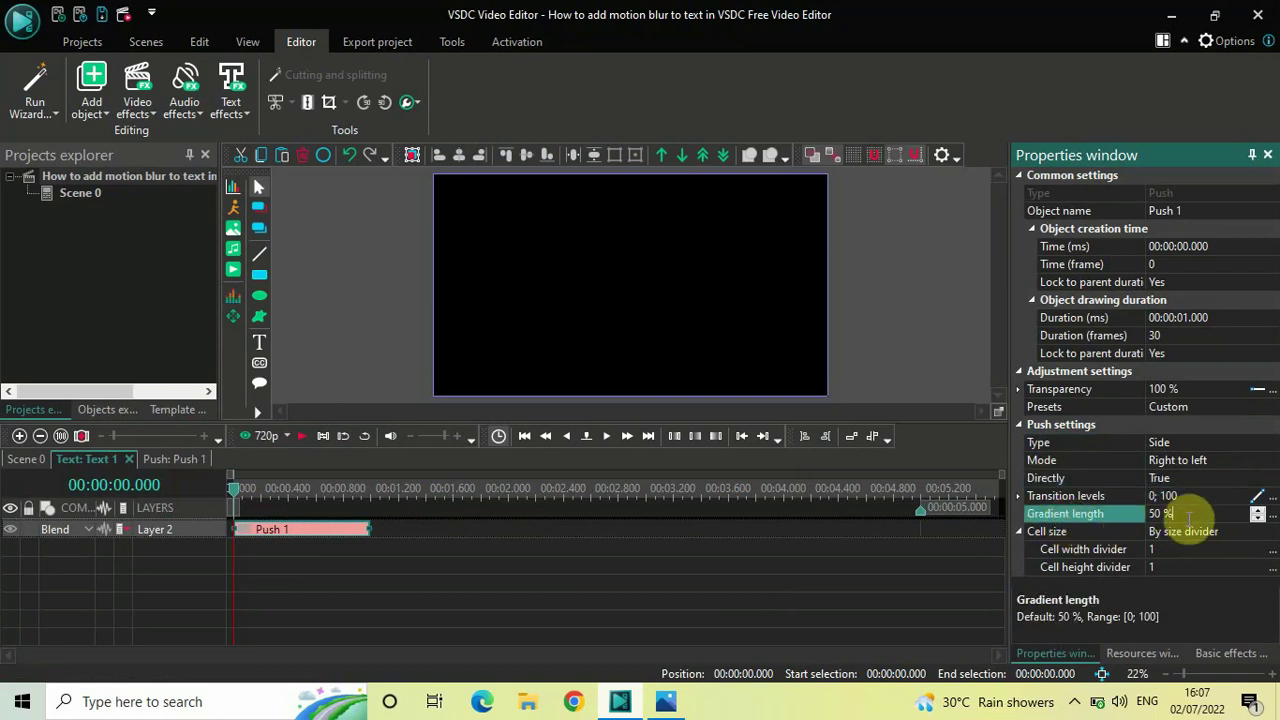
{"action": "double_click", "coordinate": [1188, 517]}
{"action": "key", "text": "BackSpace"}
{"action": "type", "text": "0"}
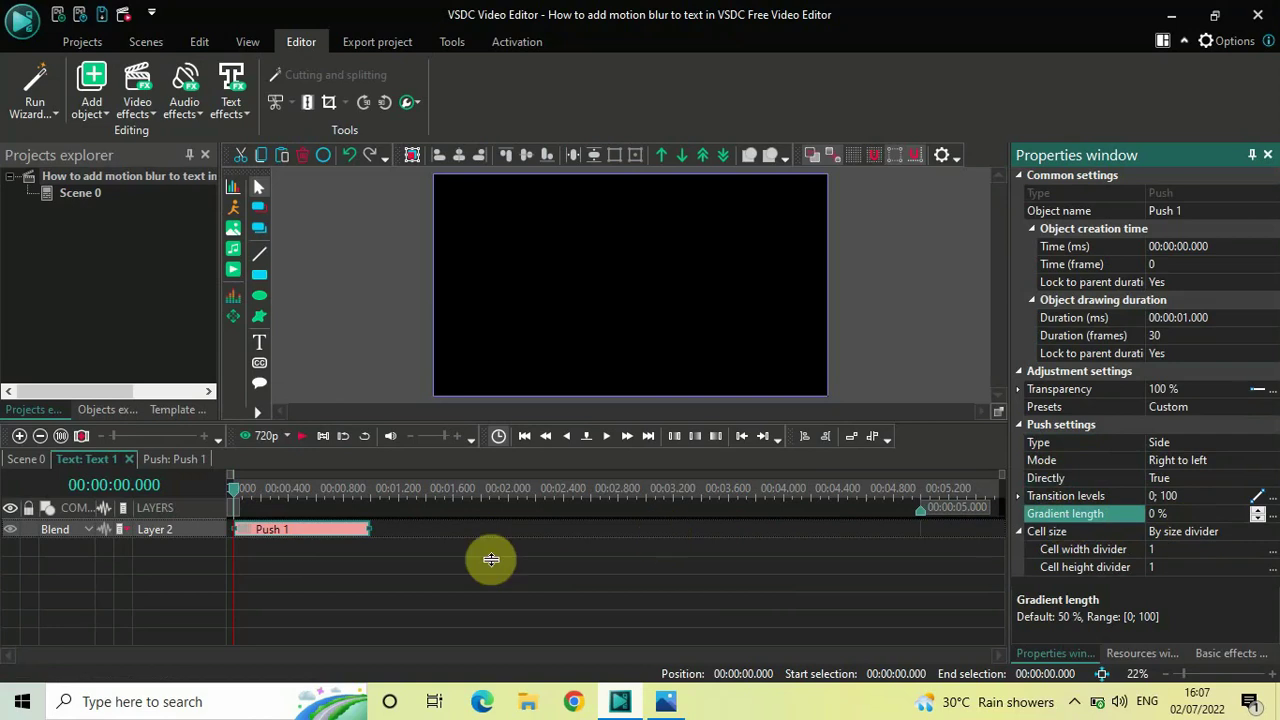
Duplicate the Push transition and move the copy to the end of the text, starting at 00:00:04.000
{"action": "left_click", "coordinate": [300, 541]}
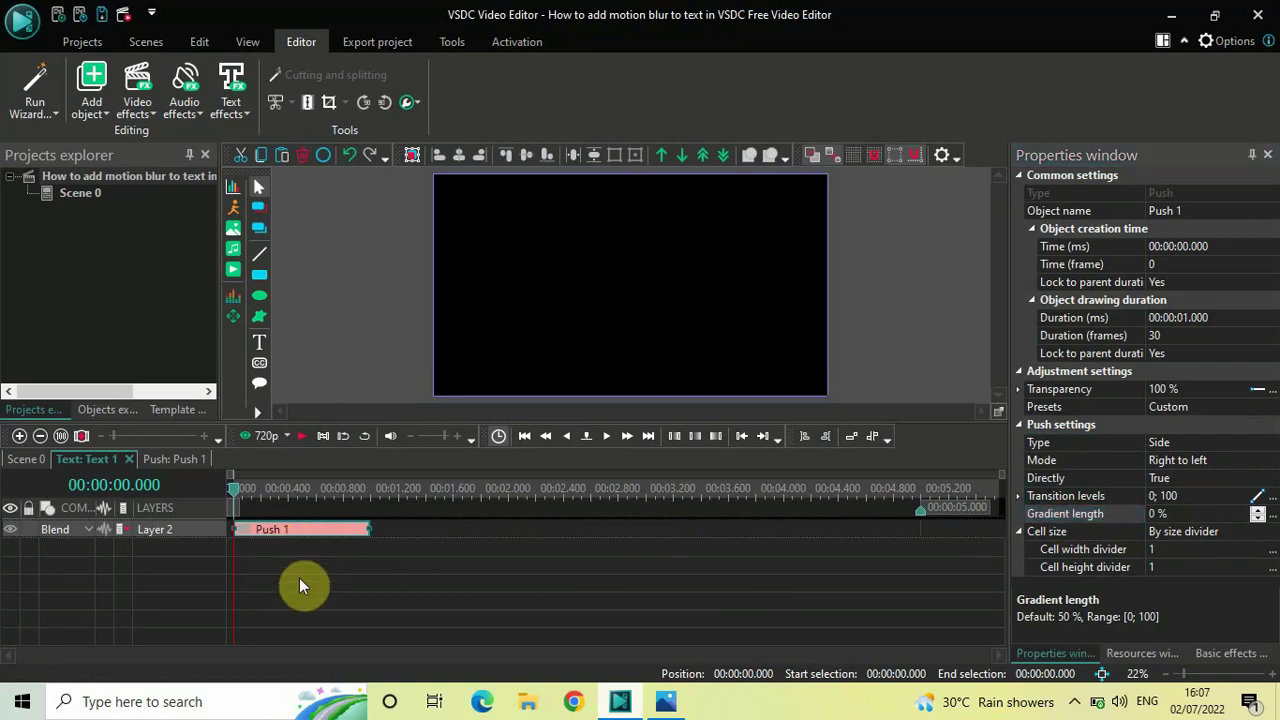
{"action": "key", "text": "ctrl+v"}
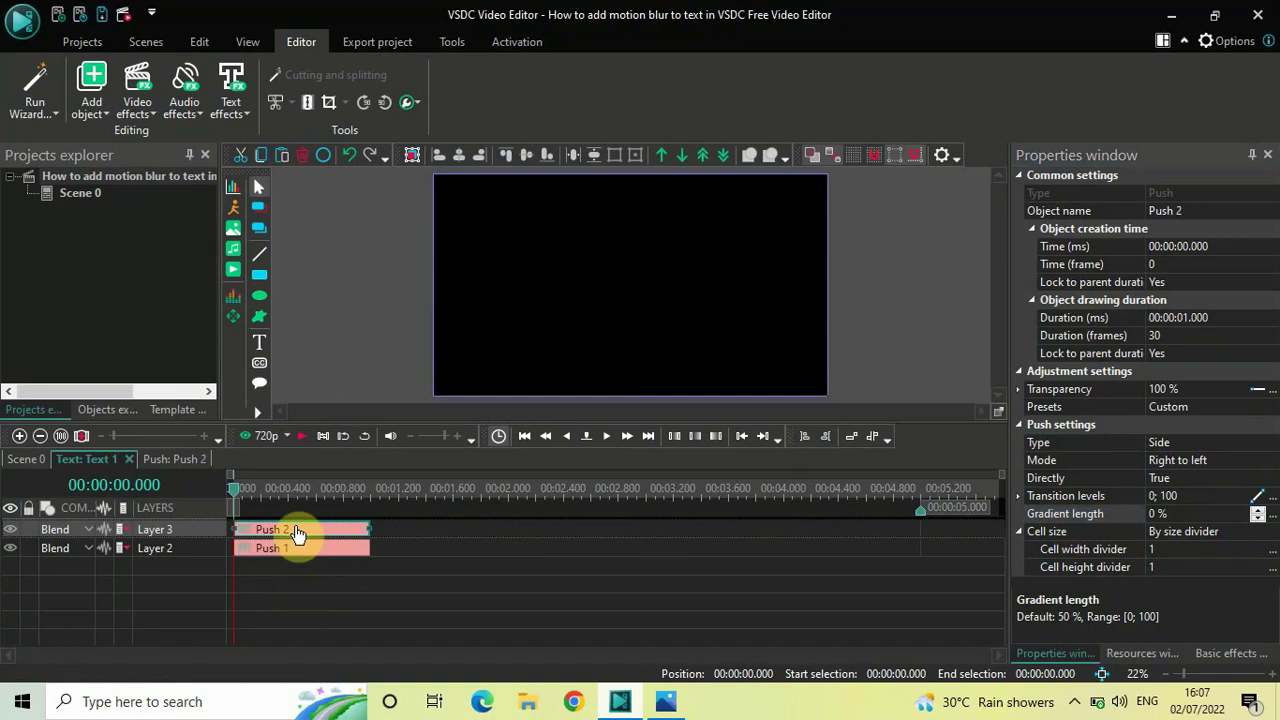
{"action": "left_click_drag", "start_coordinate": [297, 533], "coordinate": [841, 541]}
{"action": "left_click", "coordinate": [841, 541]}
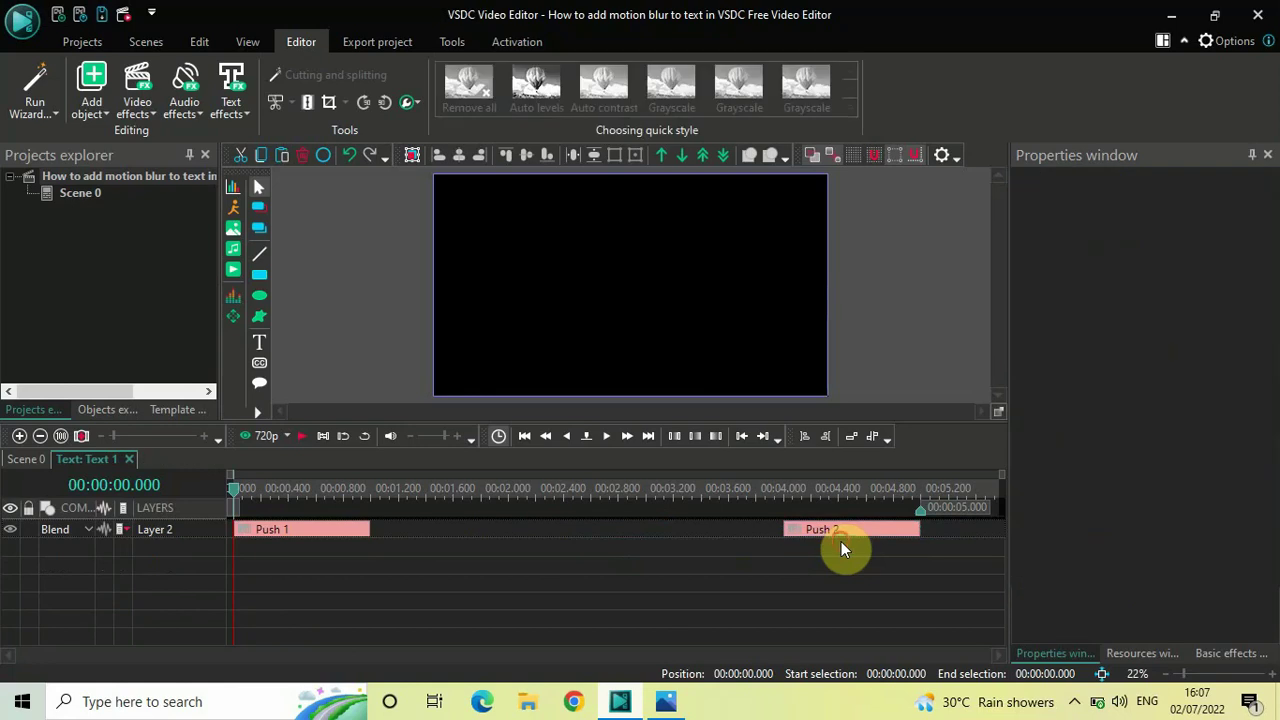
Set the second Push transition's mode to Left to right and its Directly option to False
{"action": "left_click", "coordinate": [841, 532]}
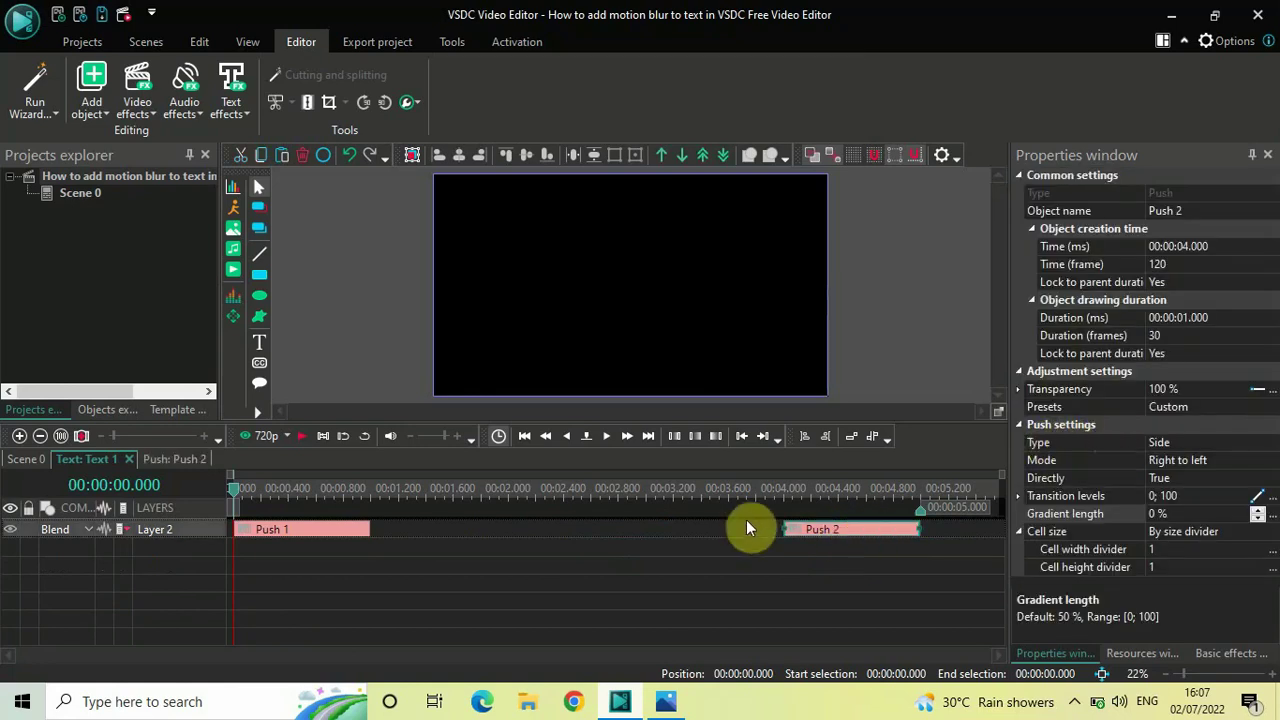
{"action": "left_click", "coordinate": [1073, 440]}
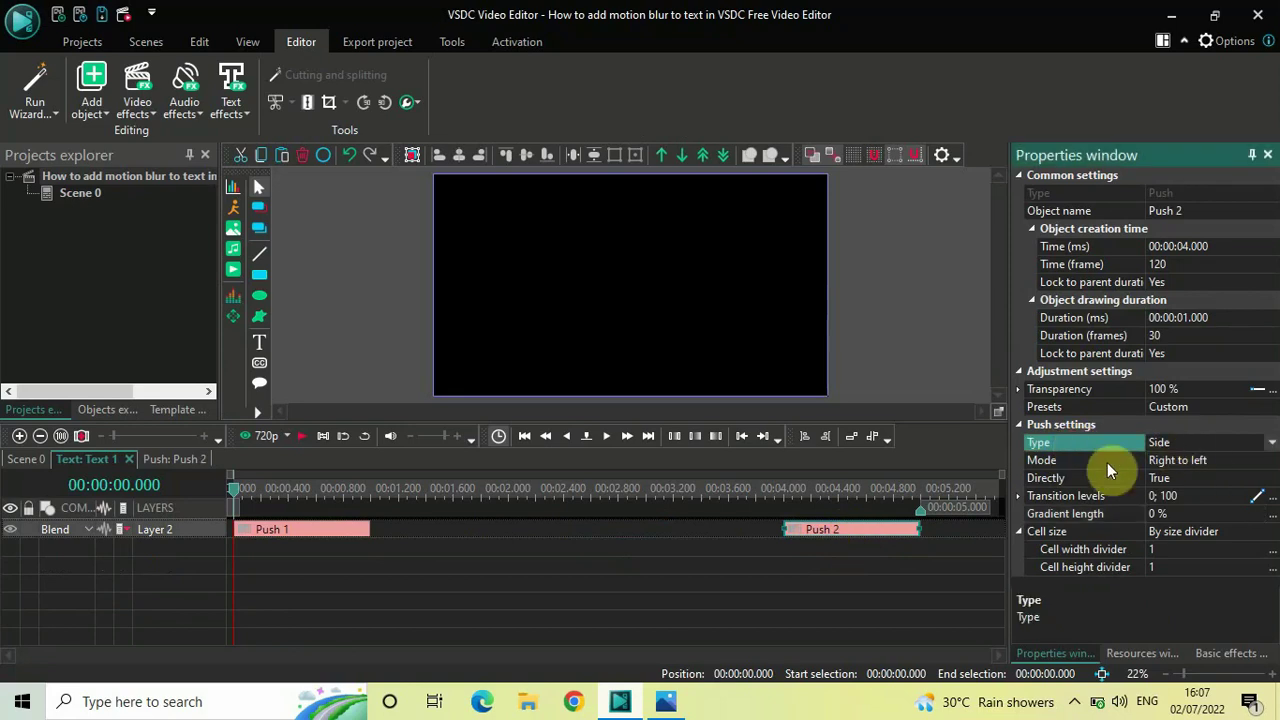
{"action": "left_click", "coordinate": [1062, 463]}
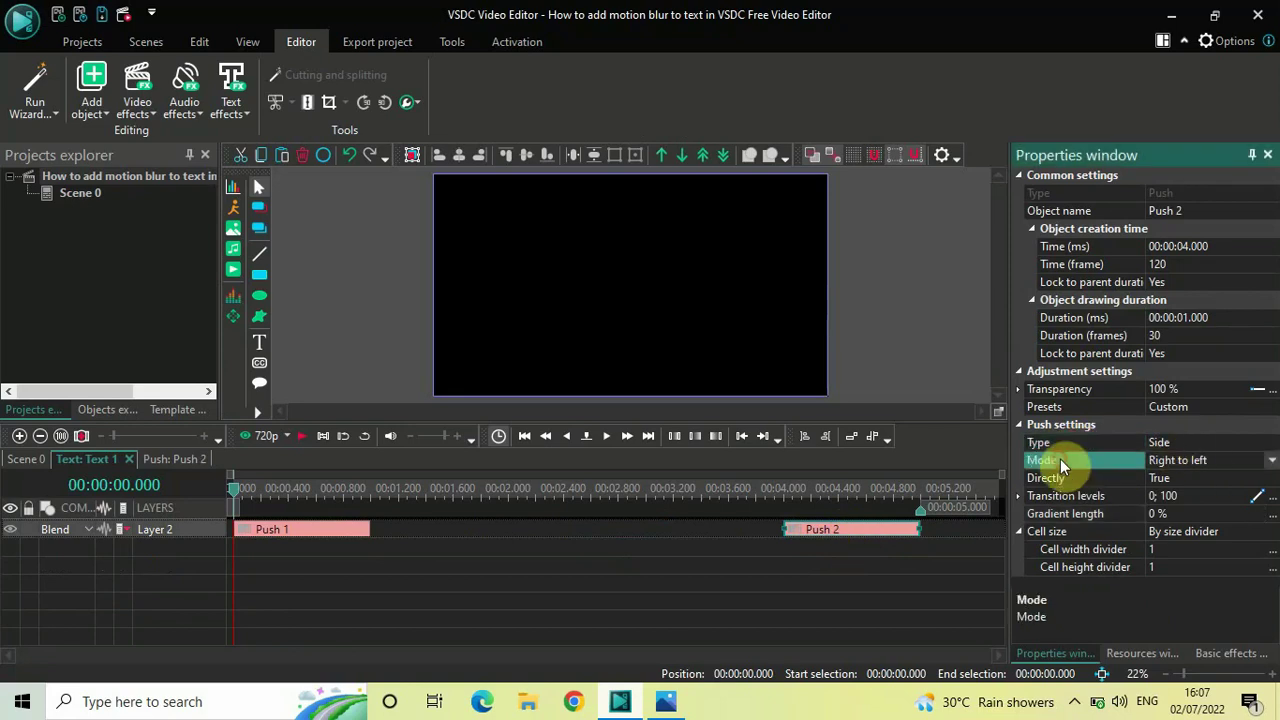
{"action": "left_click", "coordinate": [1270, 461]}
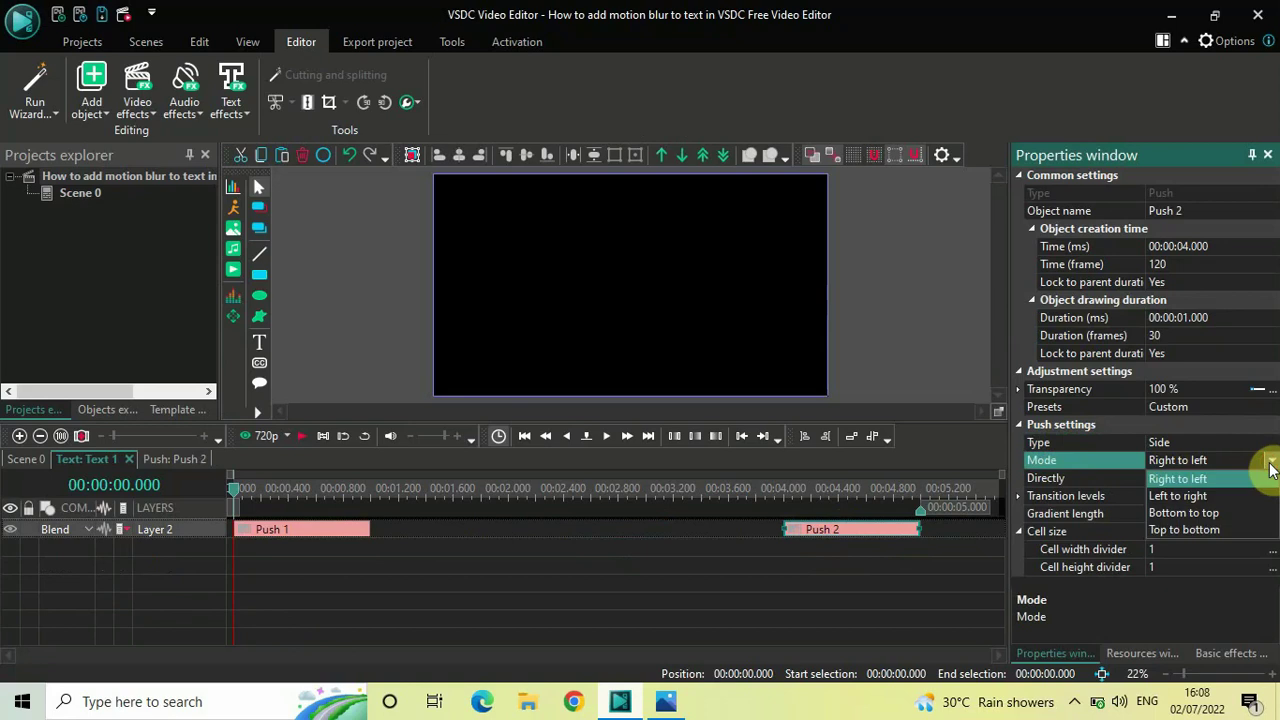
{"action": "left_click", "coordinate": [1196, 499]}
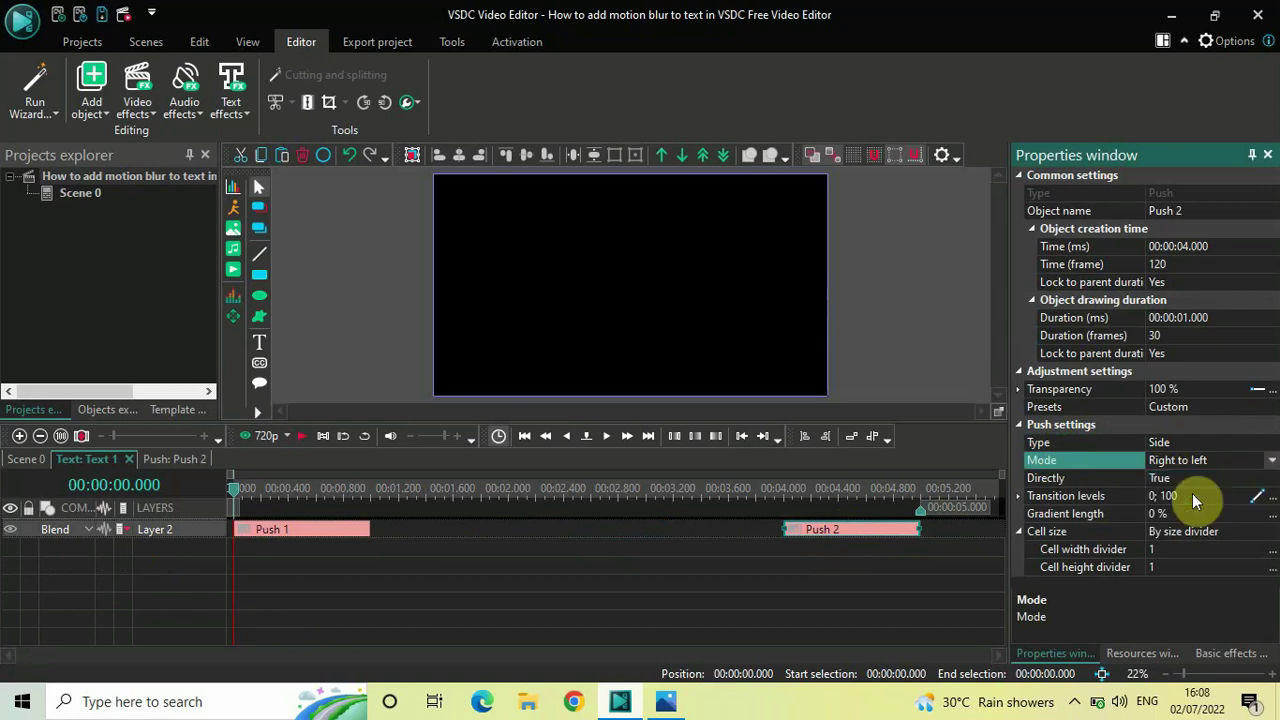
{"action": "left_click", "coordinate": [1075, 477]}
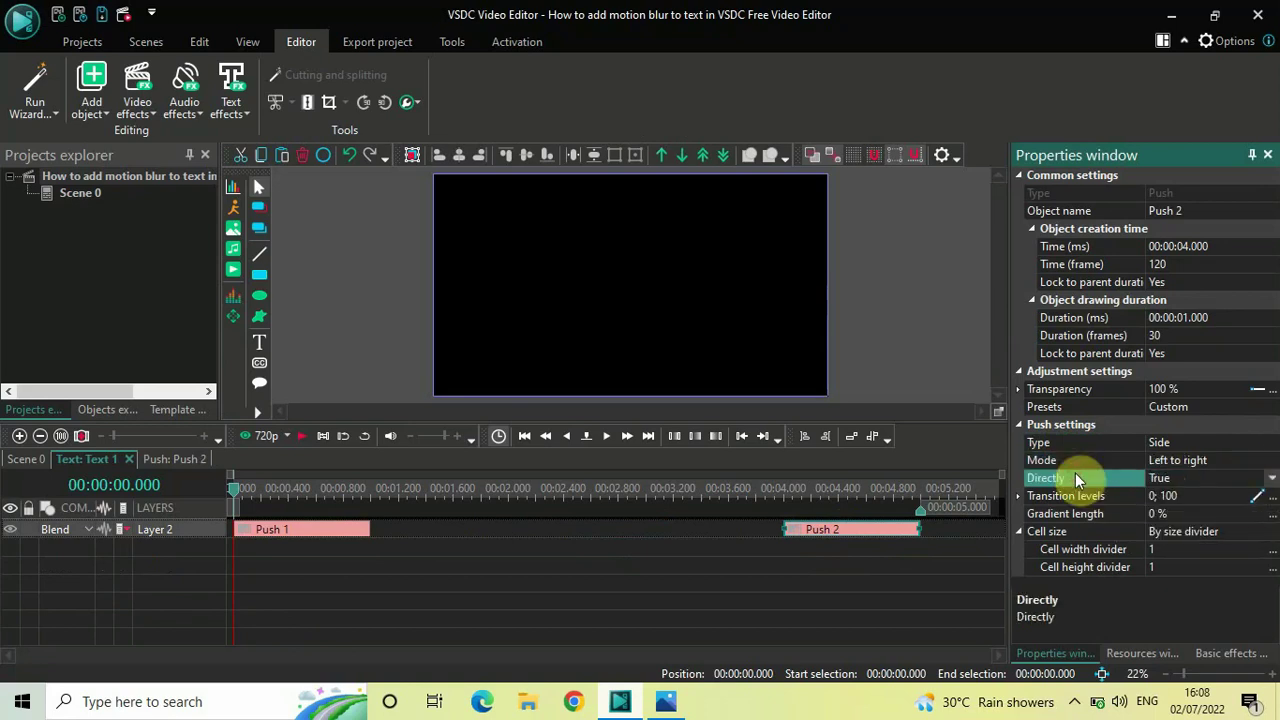
{"action": "left_click", "coordinate": [1272, 479]}
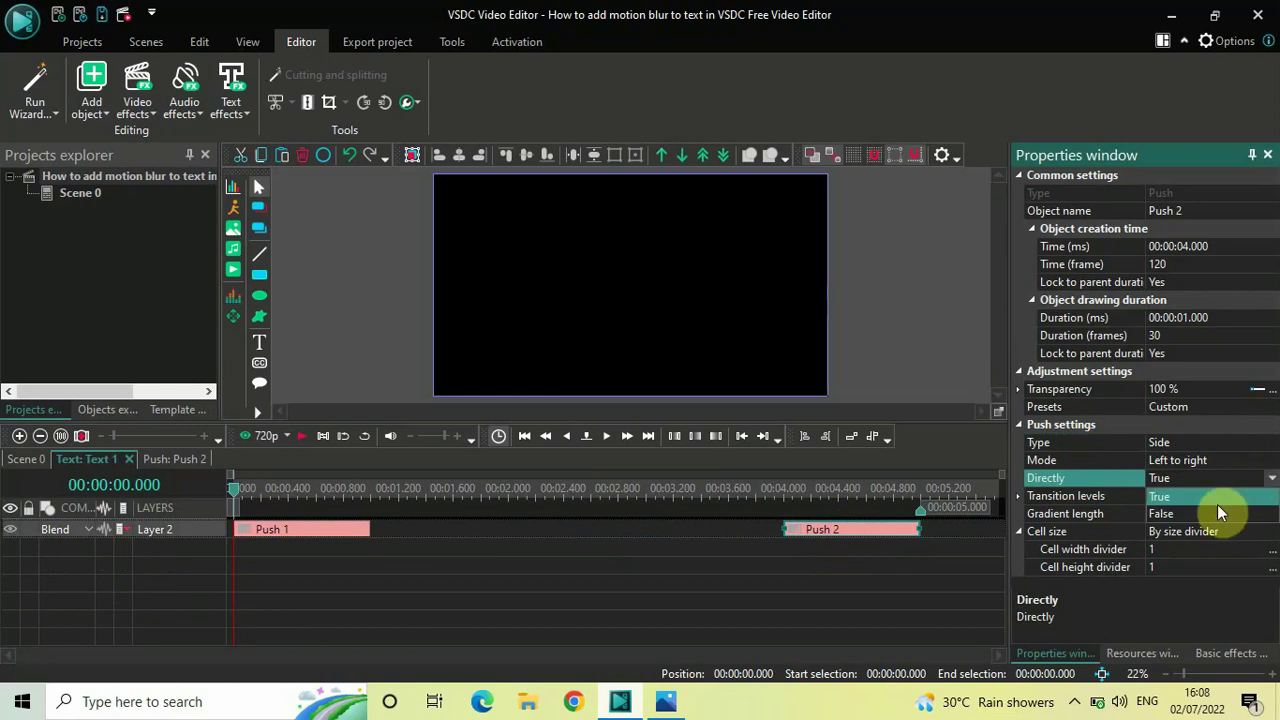
{"action": "left_click", "coordinate": [1200, 514]}
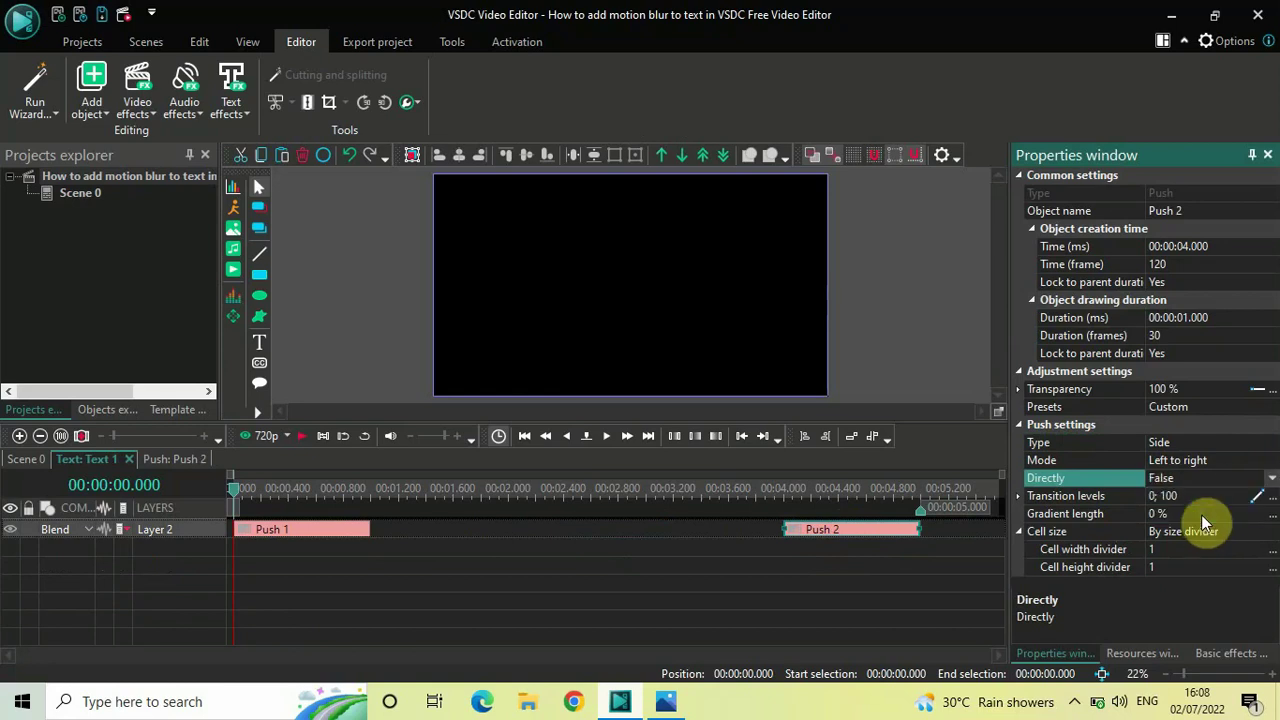
{"action": "left_click", "coordinate": [1060, 519]}
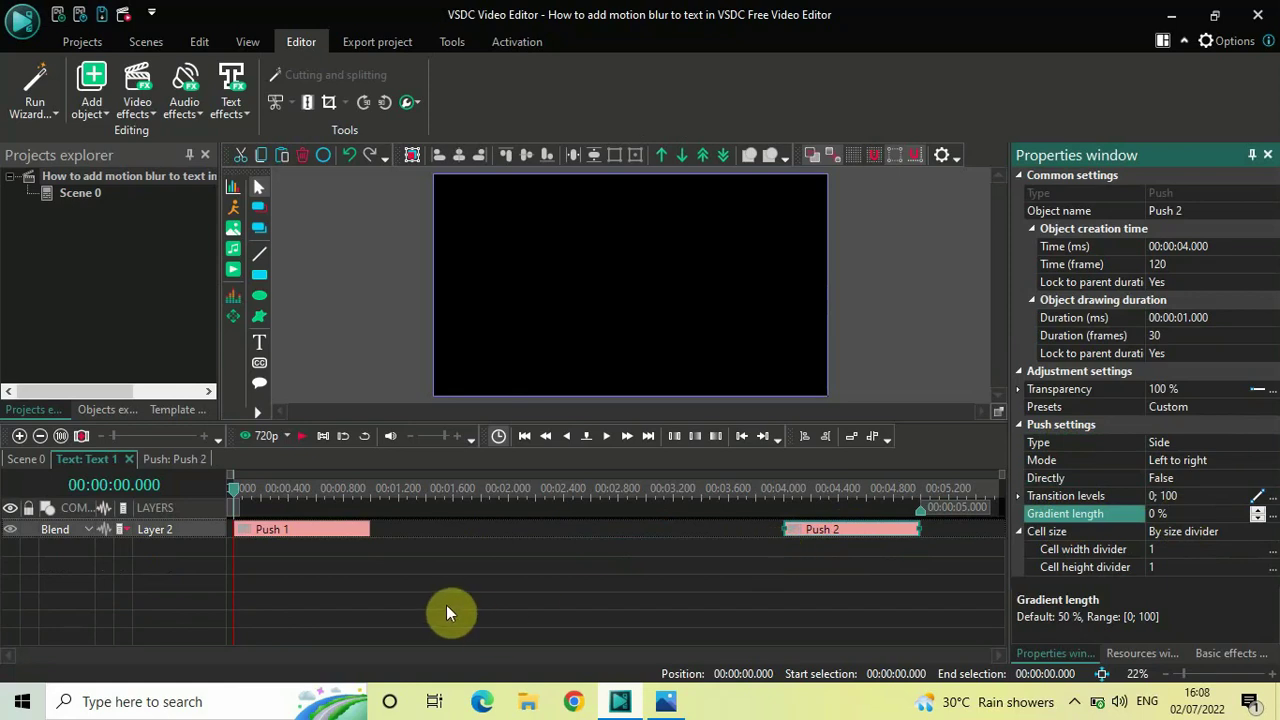
Play through the text with both Push transitions and return the playhead to the start
{"action": "key", "text": "space"}
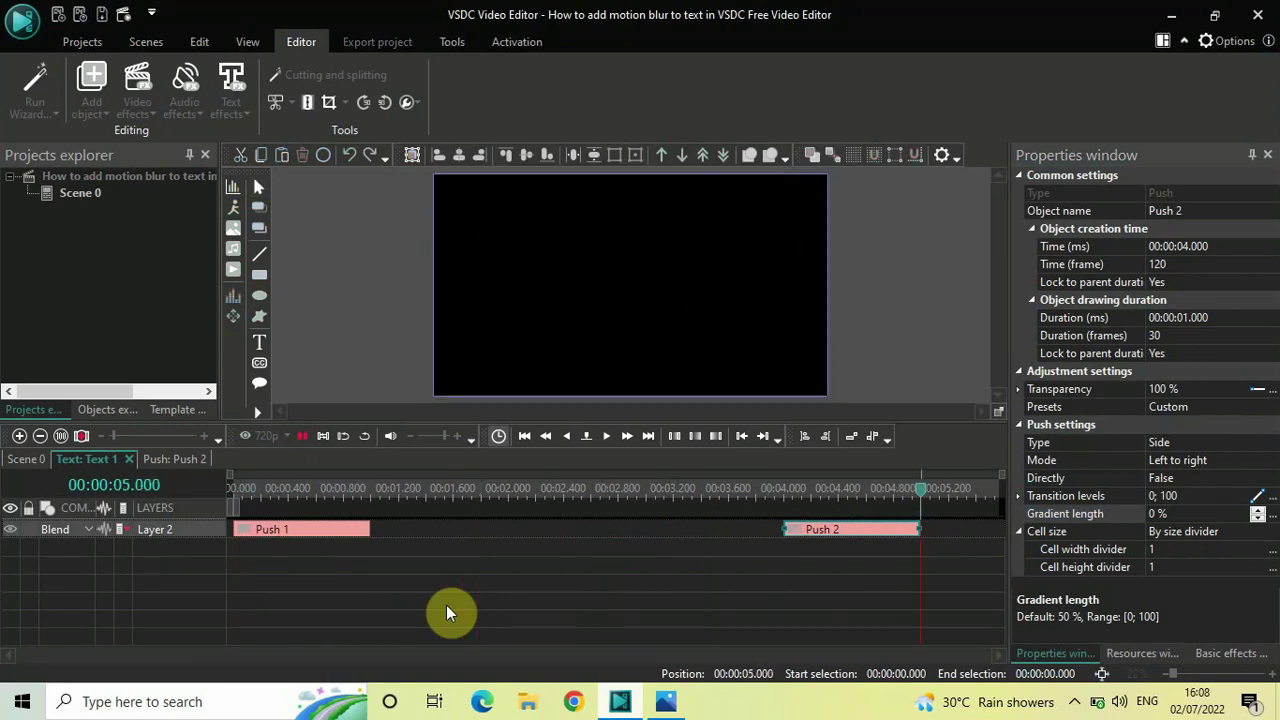
{"action": "left_click", "coordinate": [234, 497]}
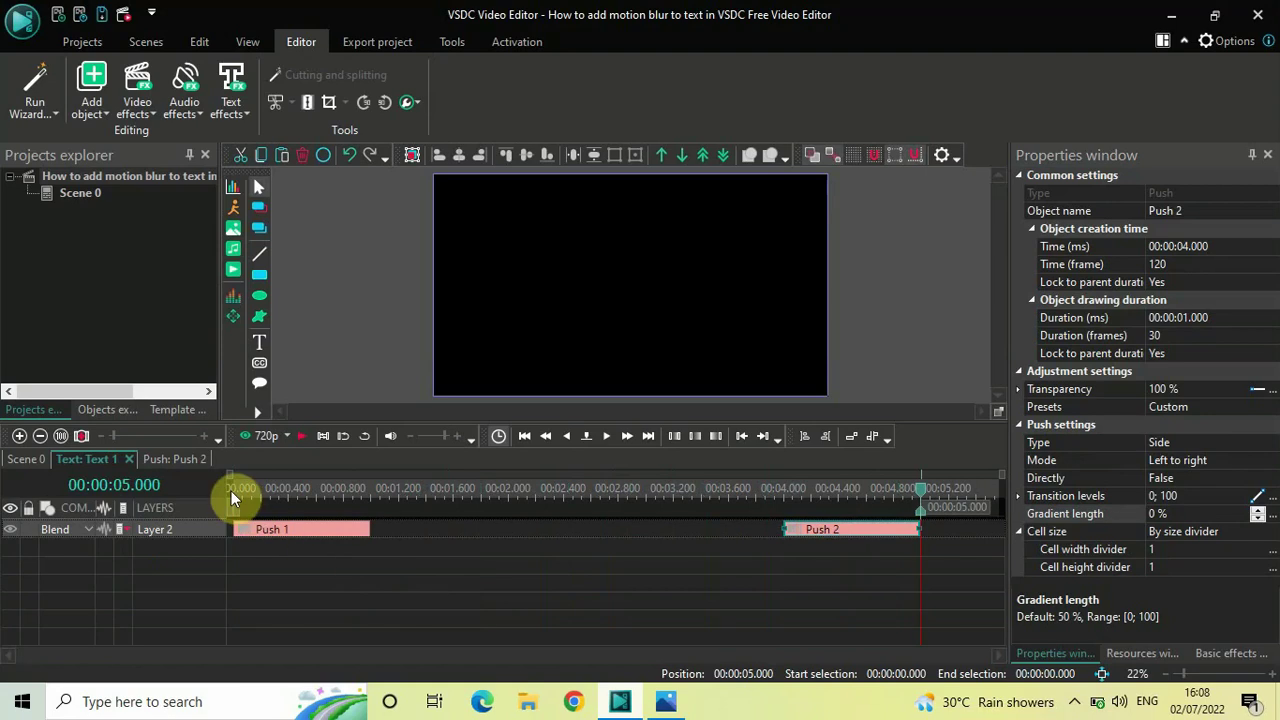
{"action": "left_click", "coordinate": [307, 610]}
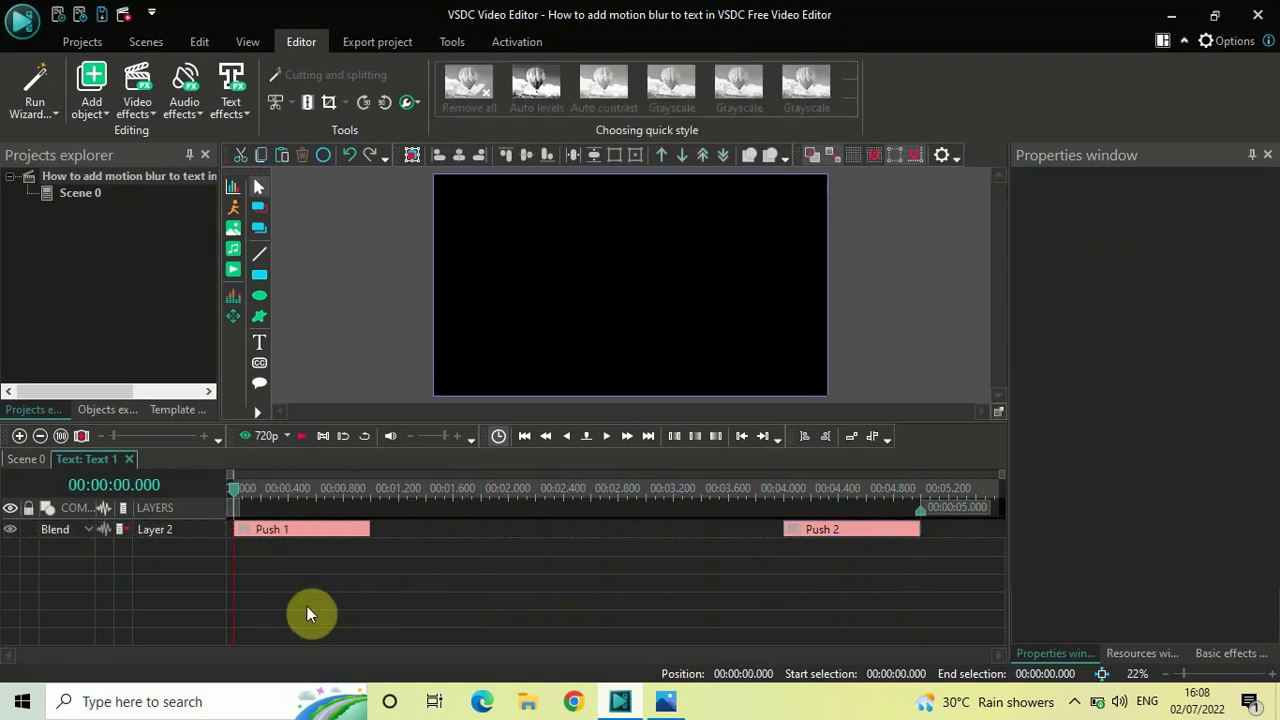
Add a Motion blur filter to the text object with the default position settings
{"action": "left_click", "coordinate": [137, 85]}
{"action": "mouse_move", "coordinate": [230, 177]}
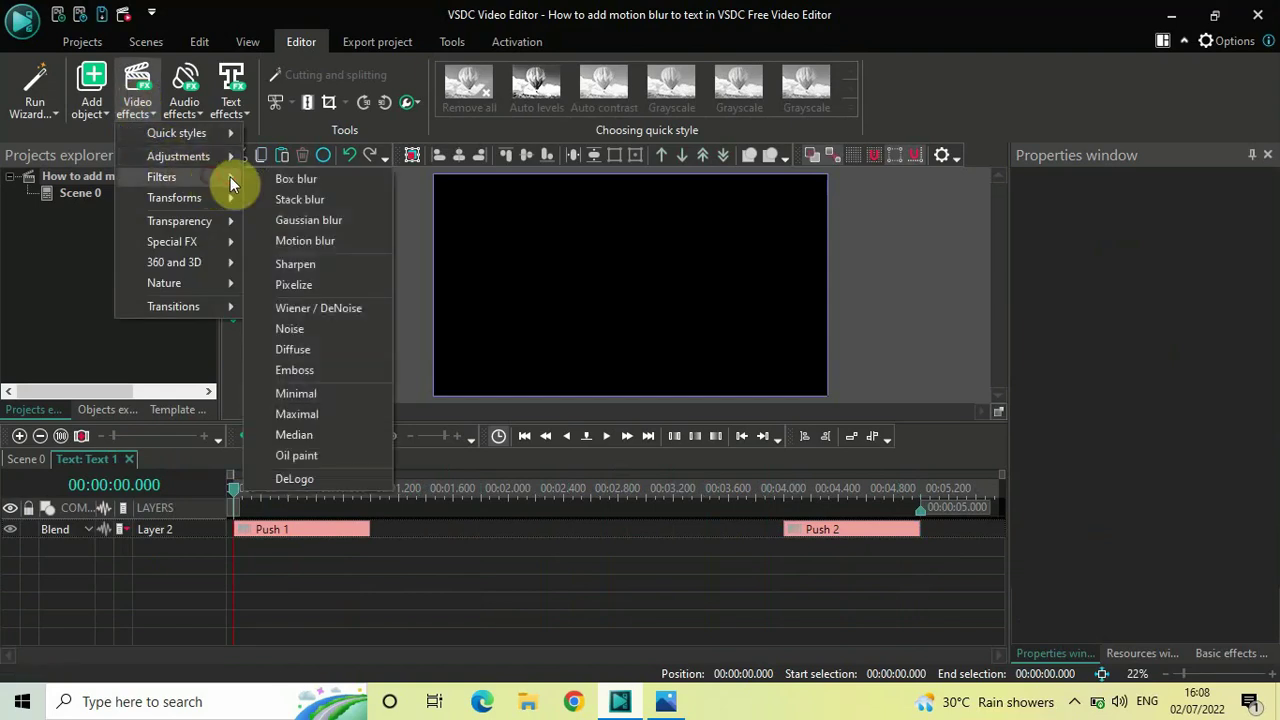
{"action": "left_click", "coordinate": [353, 240]}
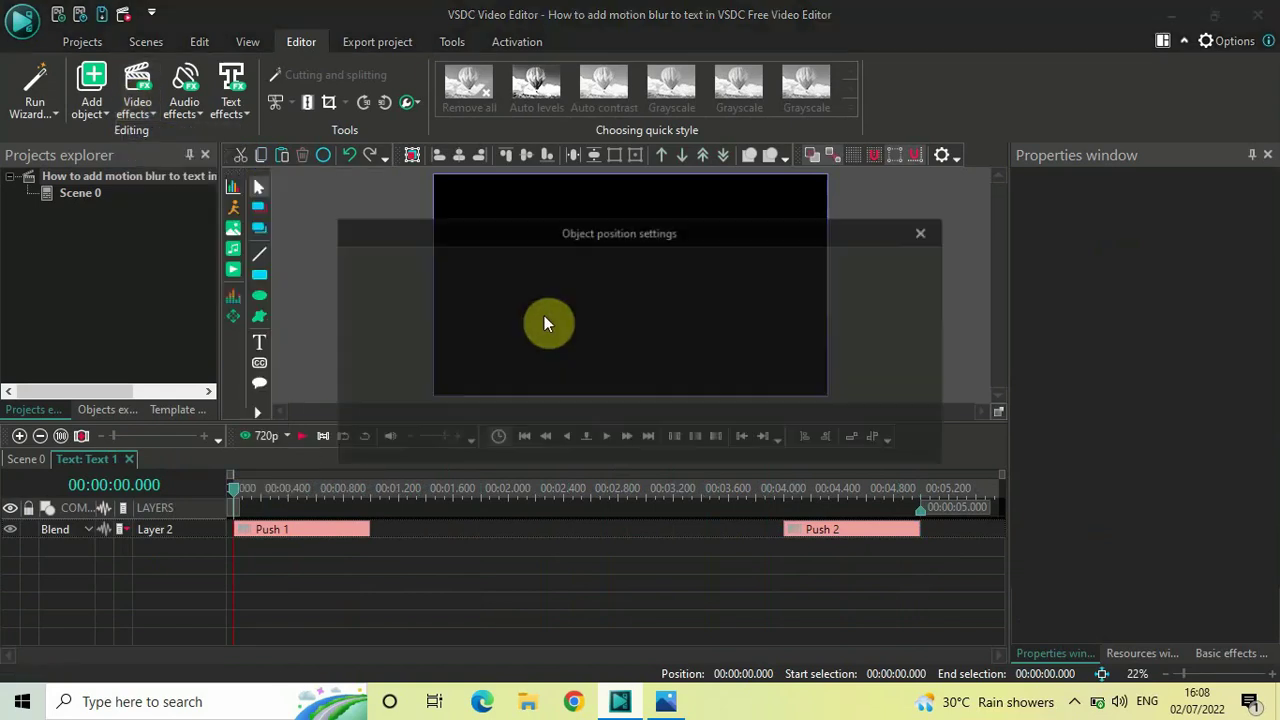
{"action": "left_click", "coordinate": [818, 440]}
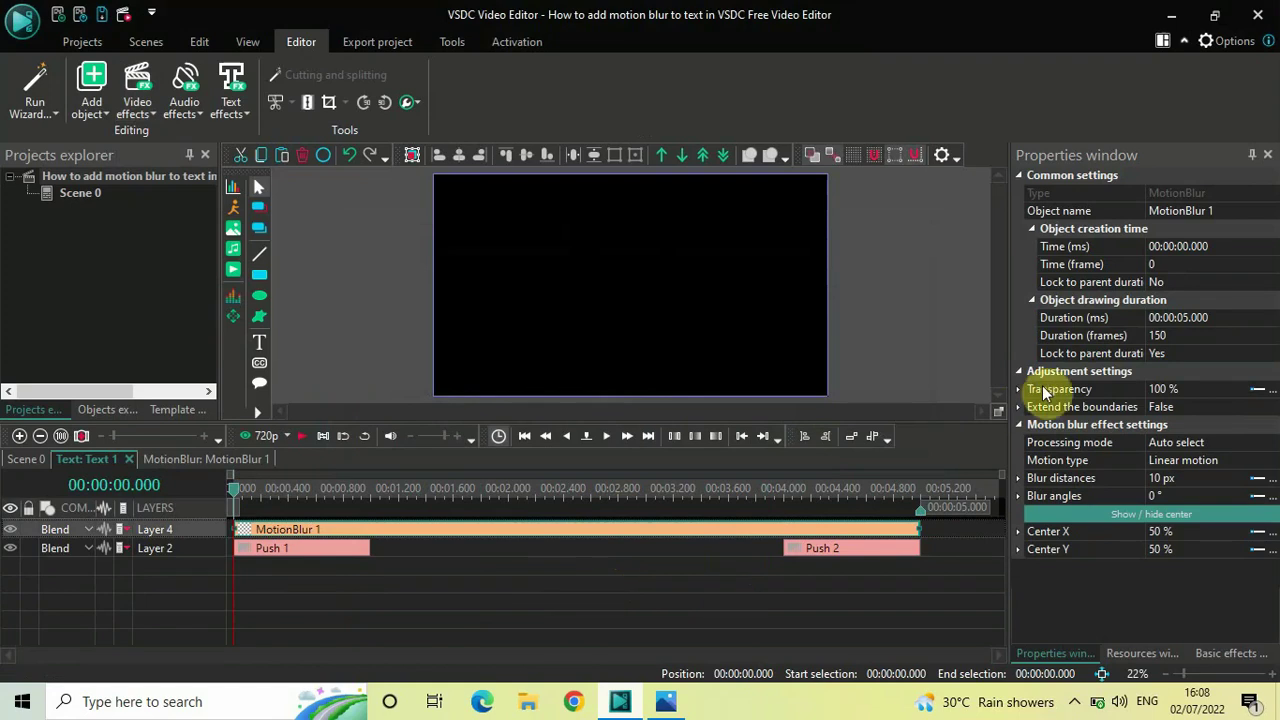
Set the Motion blur effect's drawing duration to 00:00:01.000
{"action": "left_click", "coordinate": [1100, 318]}
{"action": "left_click", "coordinate": [1220, 318]}
{"action": "key", "text": "BackSpace"}
{"action": "key", "text": "BackSpace"}
{"action": "key", "text": "BackSpace"}
{"action": "key", "text": "BackSpace"}
{"action": "key", "text": "BackSpace"}
{"action": "type", "text": "1.000"}
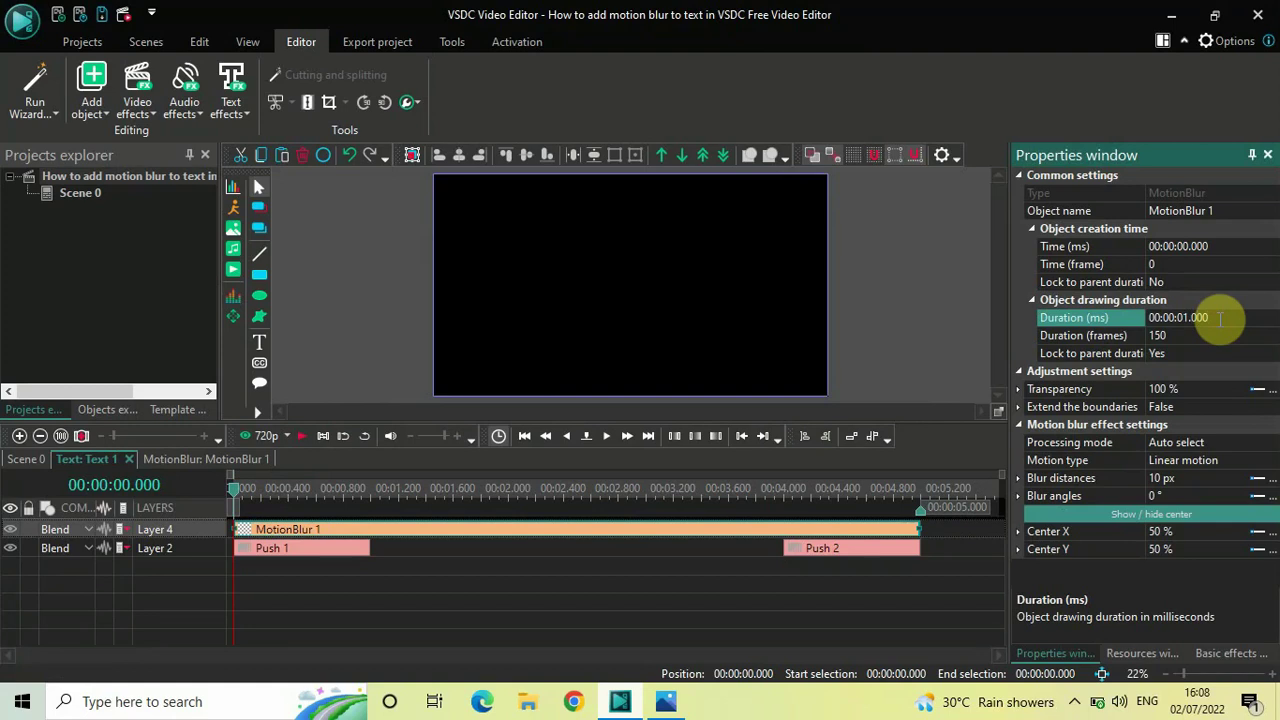
{"action": "key", "text": "Return"}
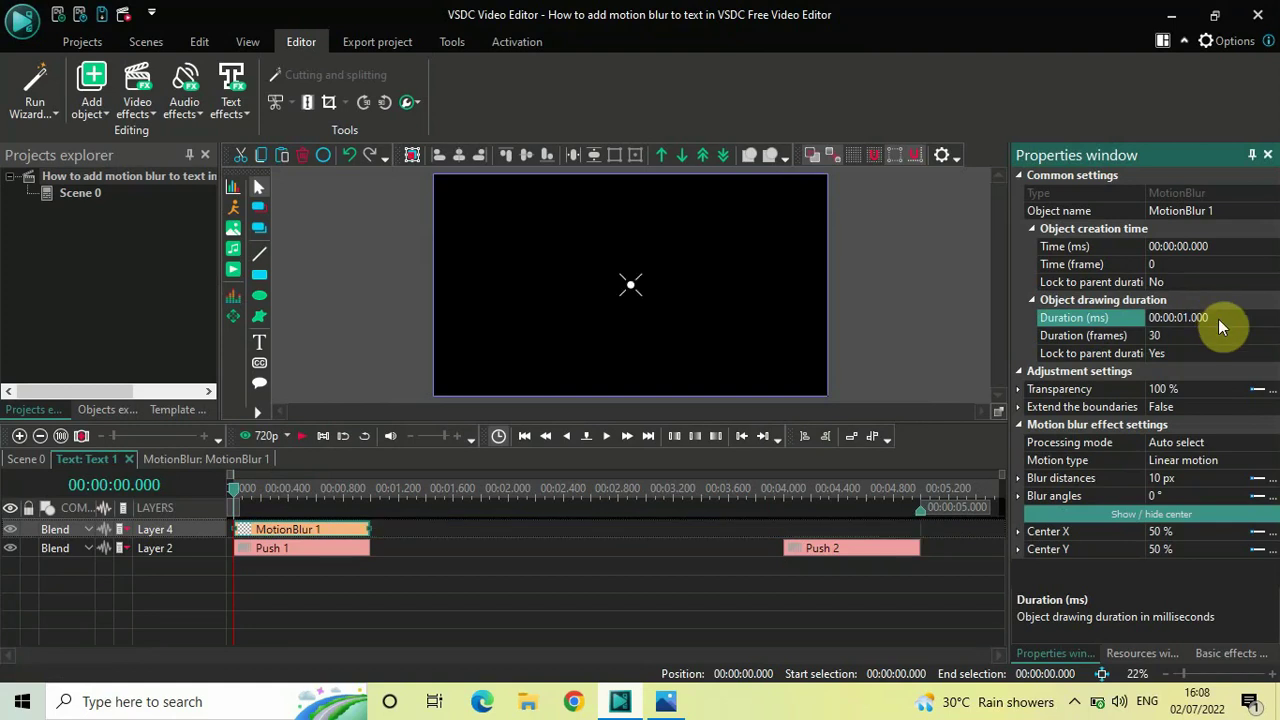
Set the Motion blur effect's Blur distances to 50 px, using the Linear motion type
{"action": "left_click", "coordinate": [1063, 464]}
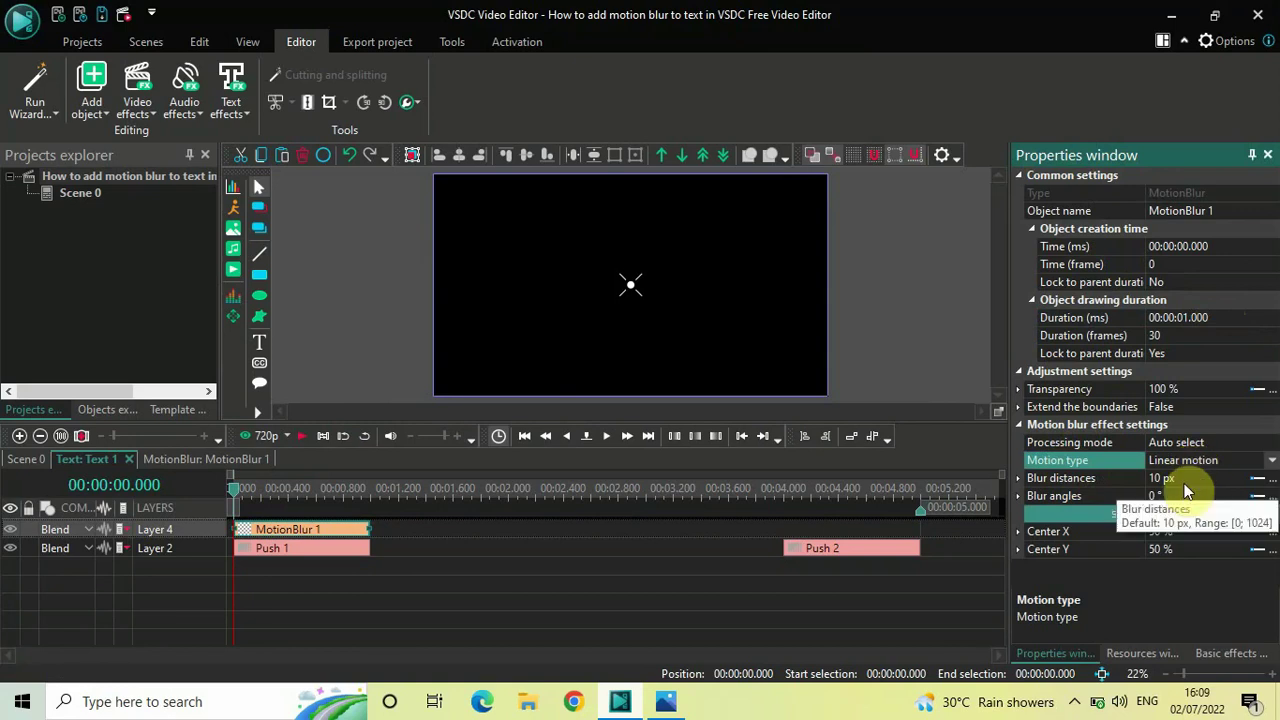
{"action": "left_click", "coordinate": [1072, 479]}
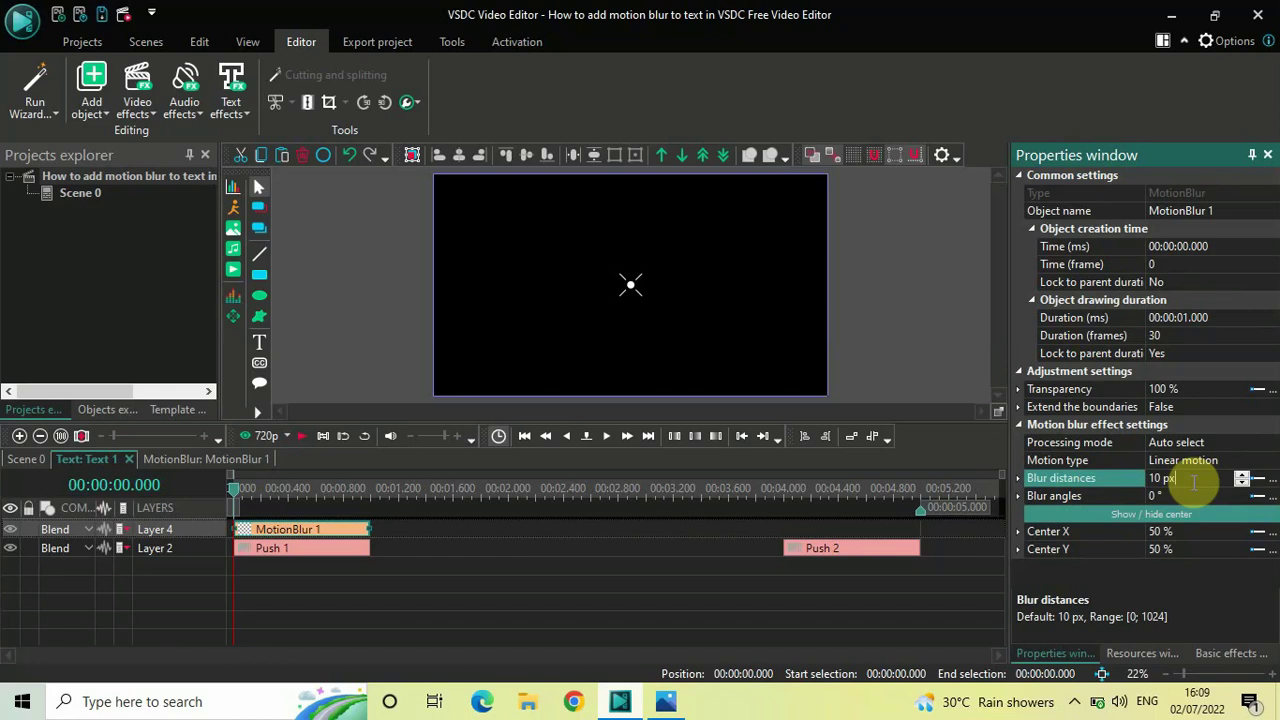
{"action": "key", "text": "ctrl+a"}
{"action": "key", "text": "BackSpace"}
{"action": "type", "text": "50"}
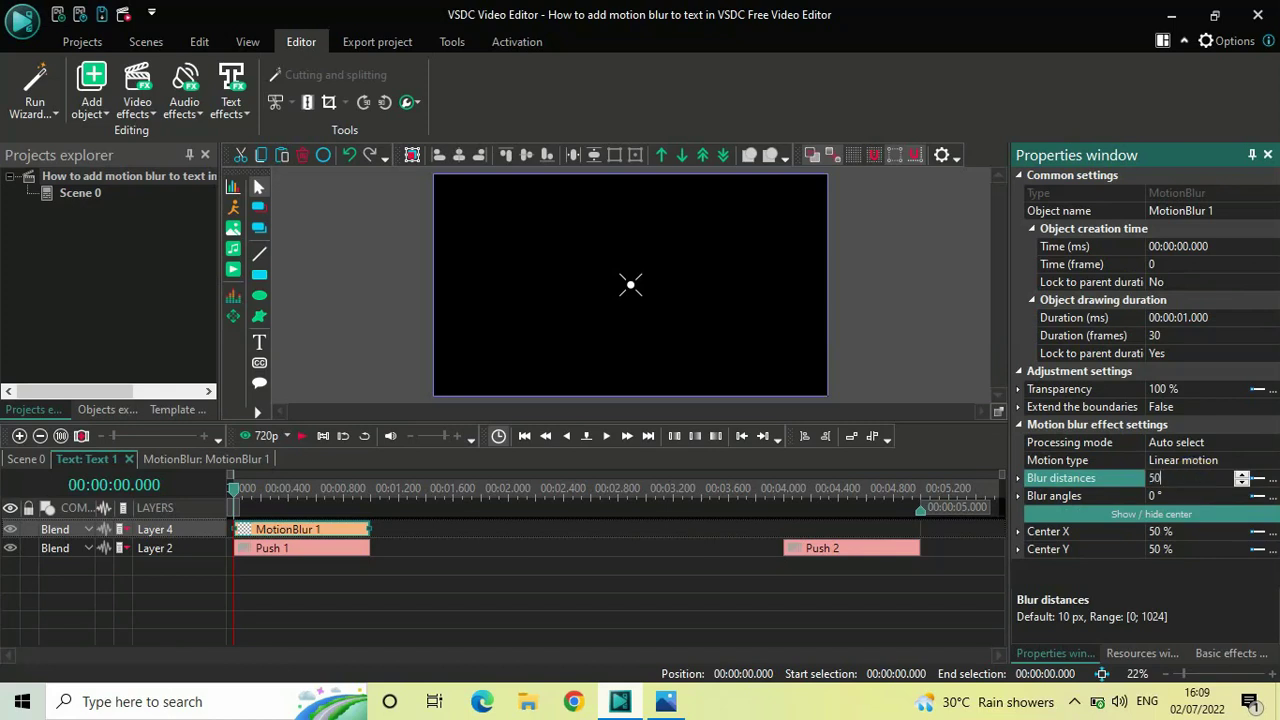
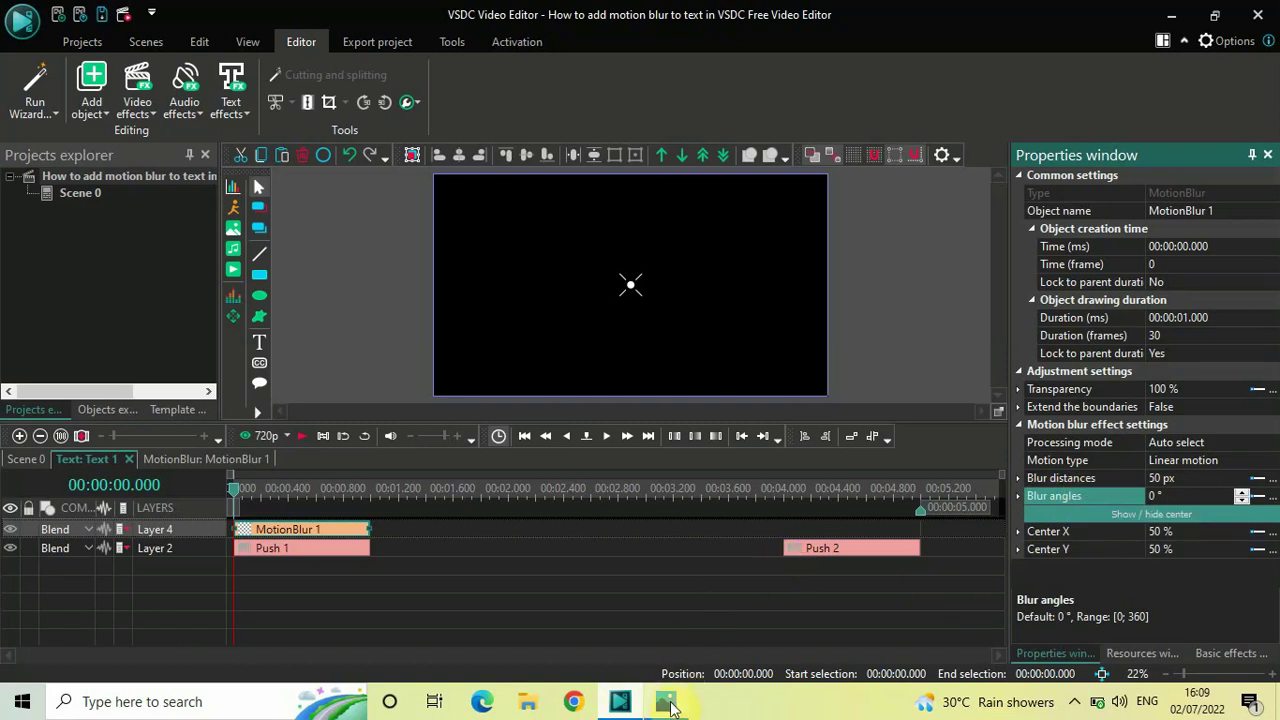
Examine the angle directions in the Paint.png diagram in the Photos viewer and return to VSDC's Blur angles setting
{"action": "left_click", "coordinate": [668, 704]}
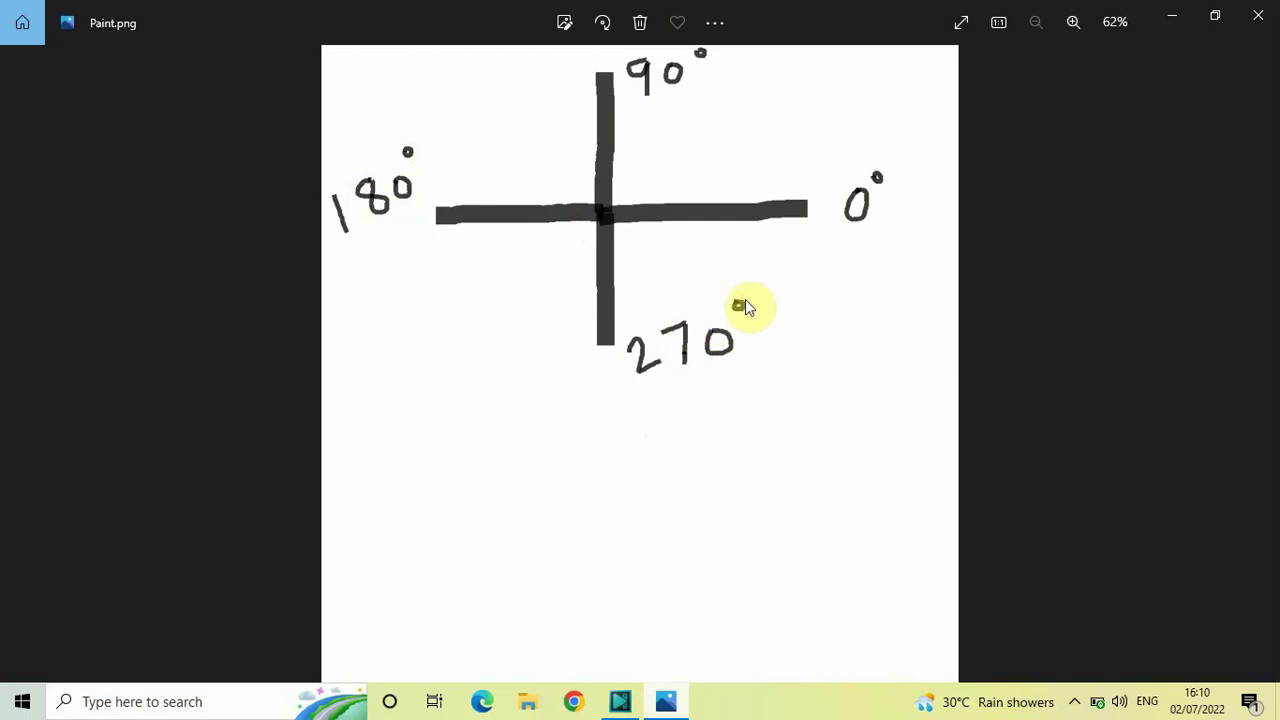
{"action": "left_click", "coordinate": [668, 702]}
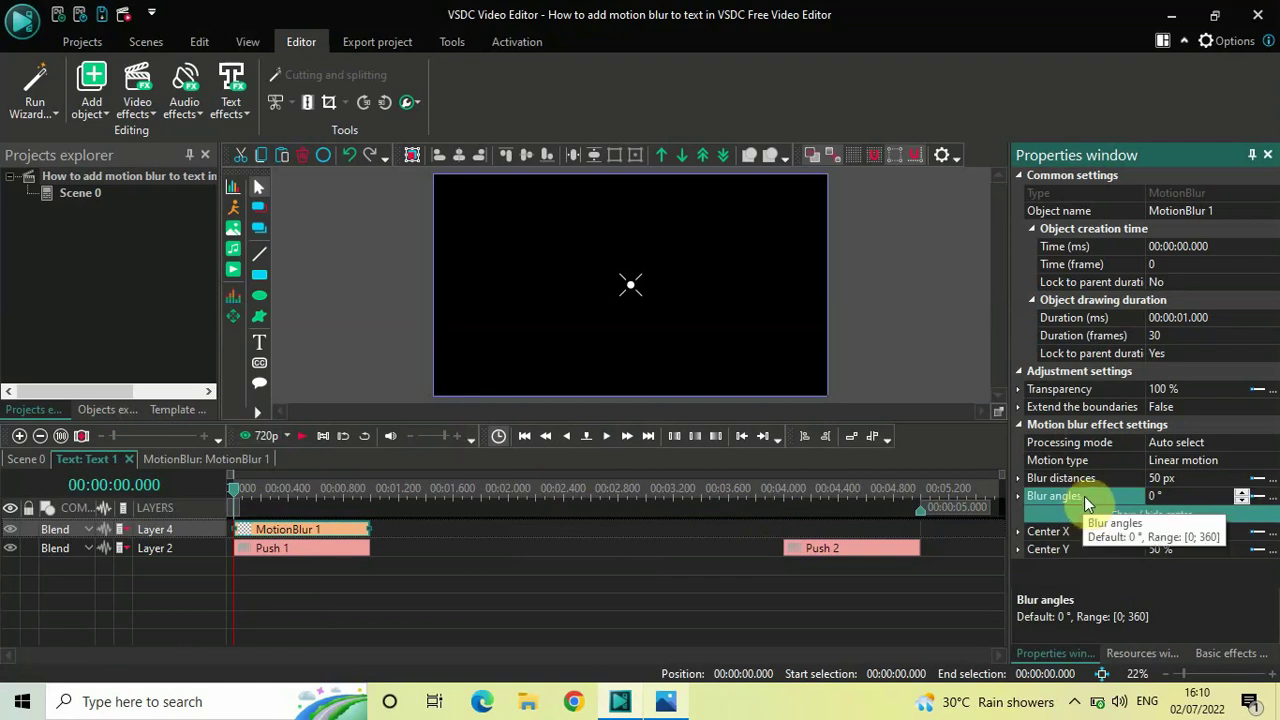
{"action": "left_click", "coordinate": [1177, 495]}
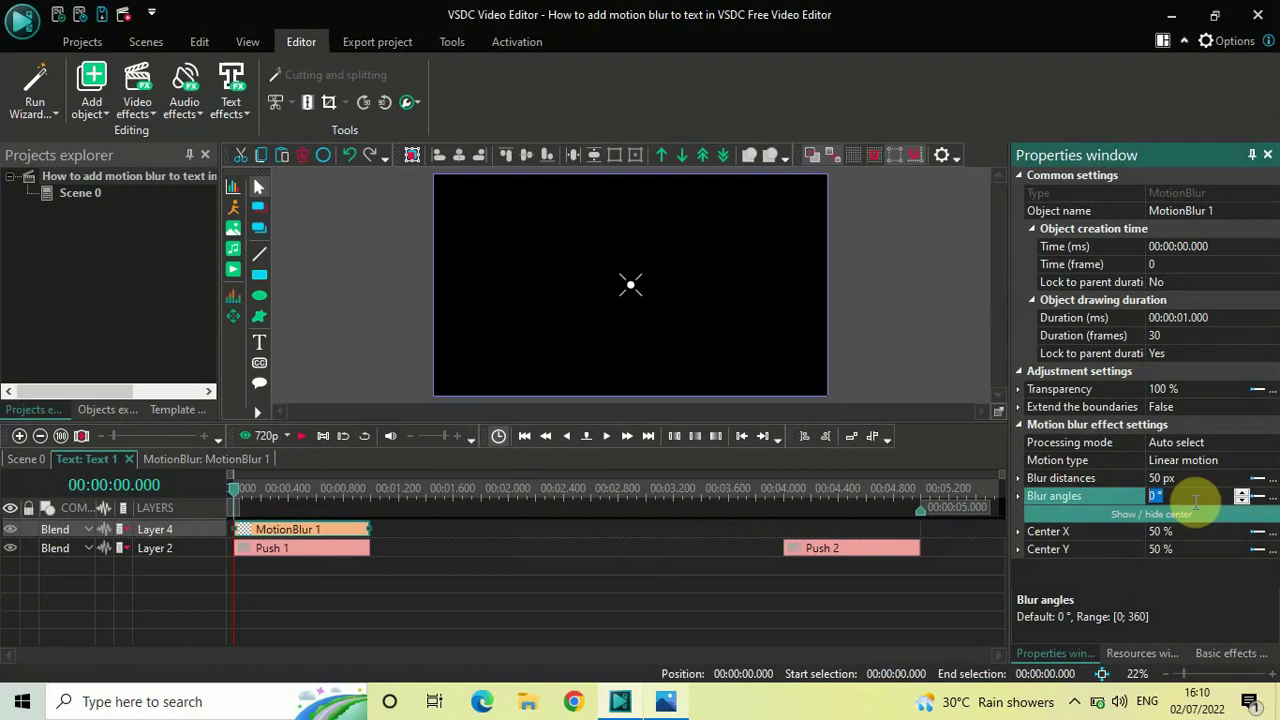
{"action": "left_click", "coordinate": [1230, 496]}
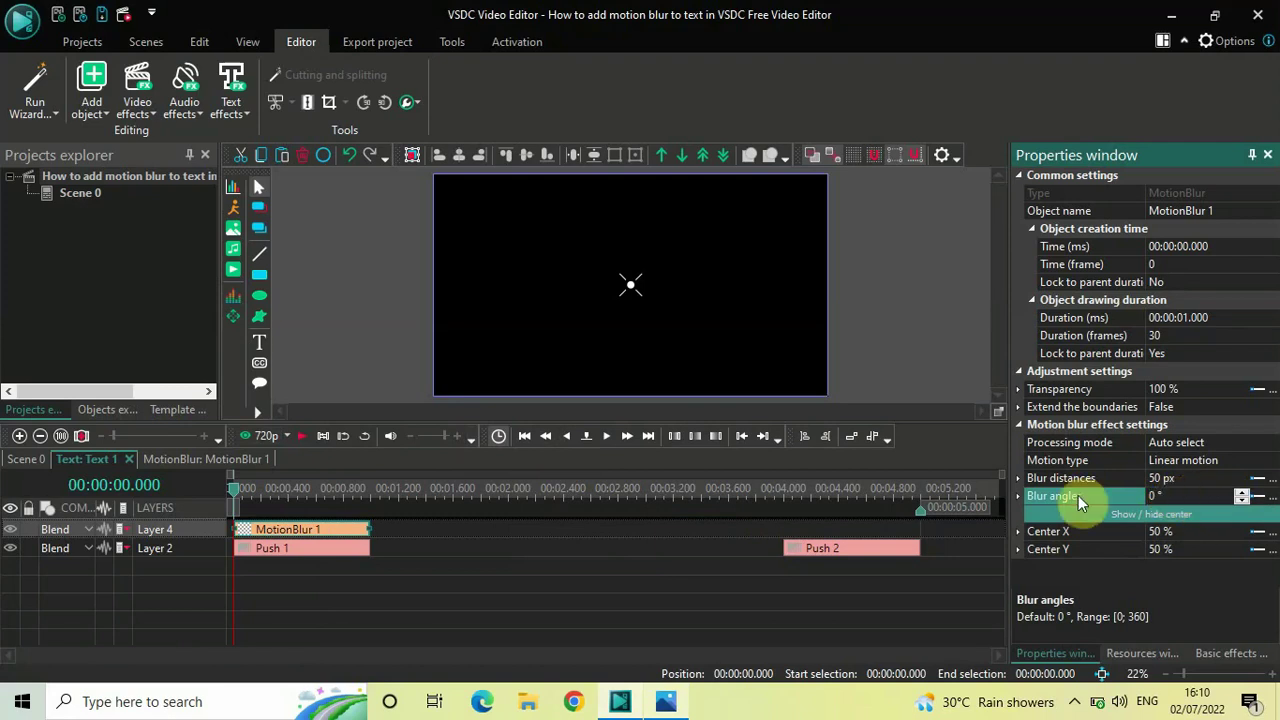
Deselect the Motion blur effect and preview the text's blurred entrance twice from the start of the timeline
{"action": "left_click", "coordinate": [722, 607]}
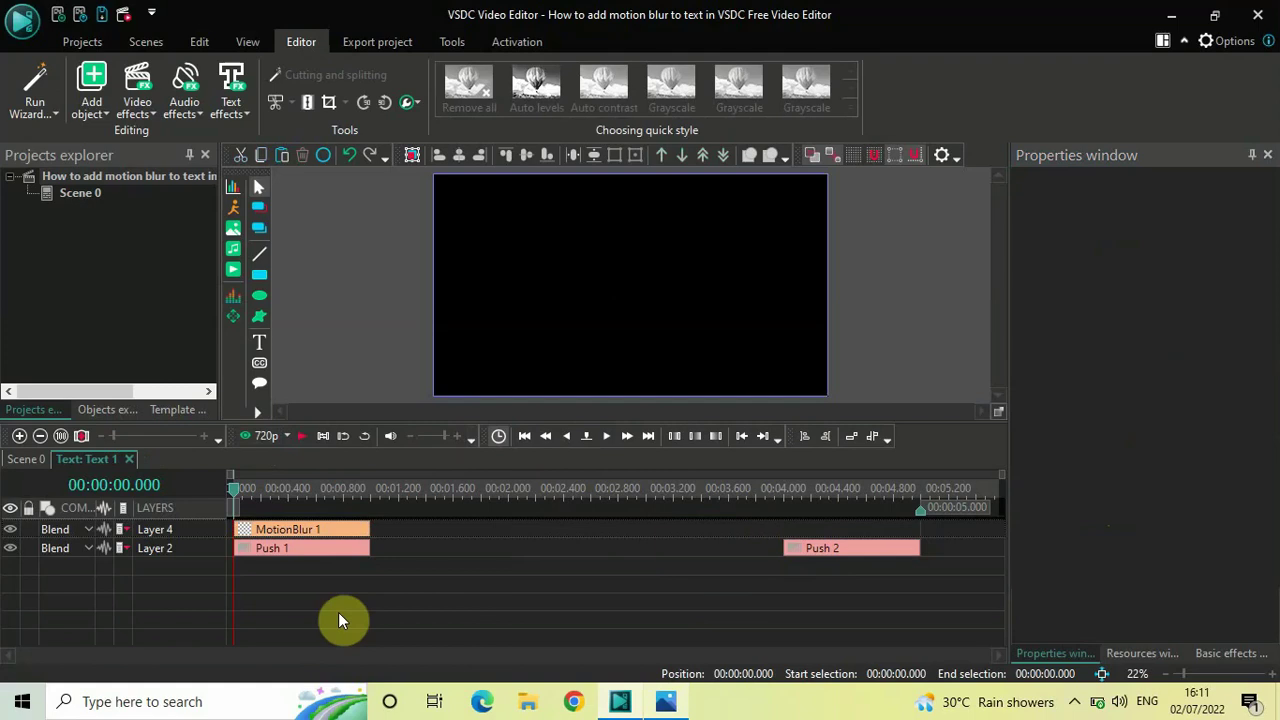
{"action": "key", "text": "space"}
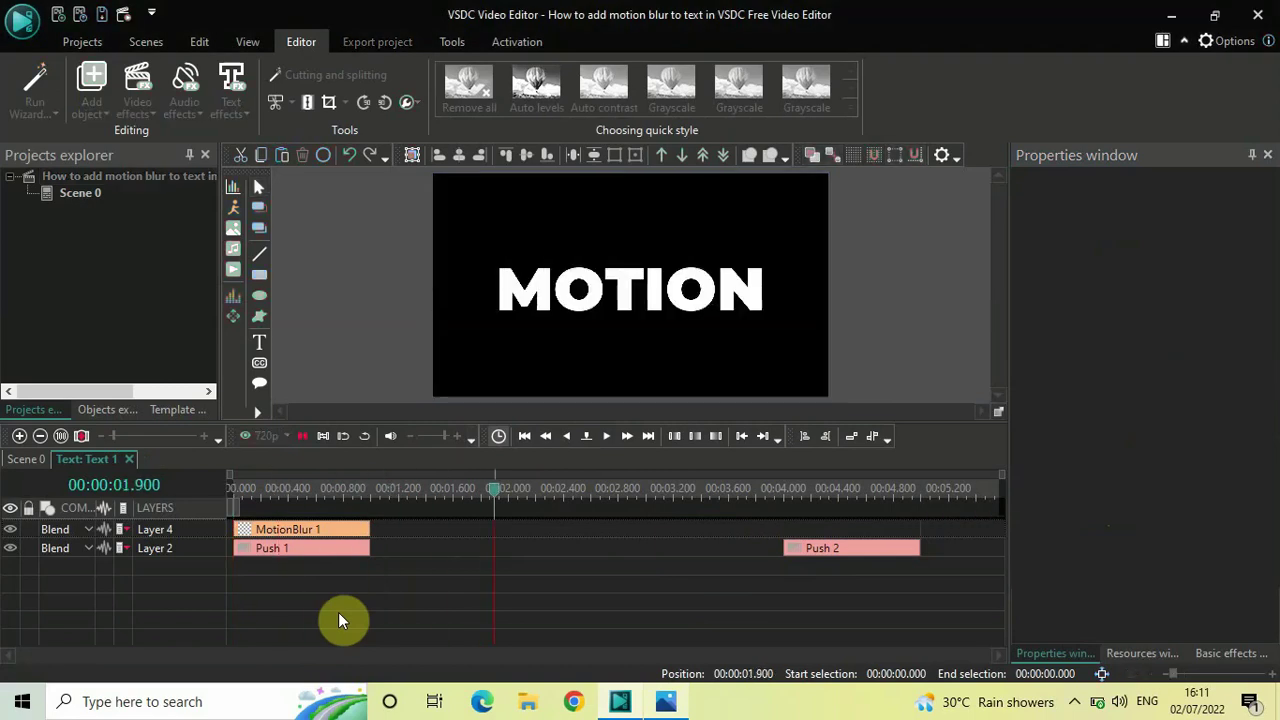
{"action": "key", "text": "space"}
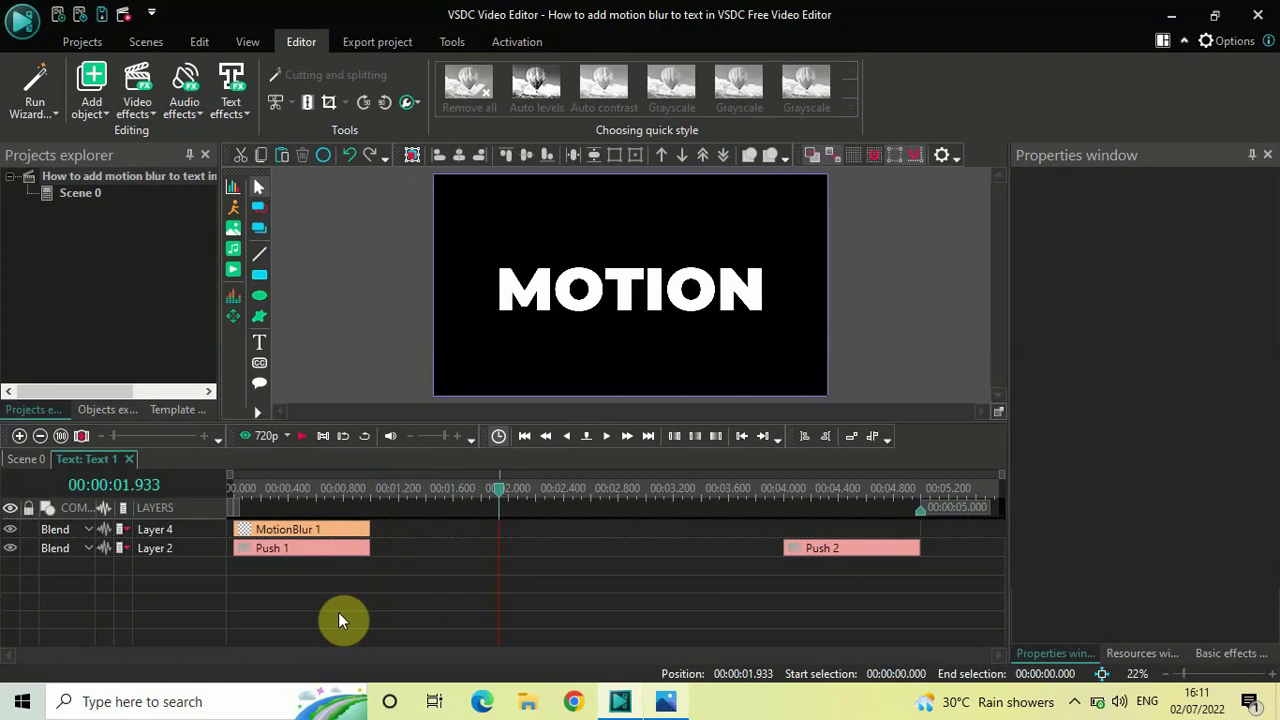
{"action": "left_click", "coordinate": [233, 490]}
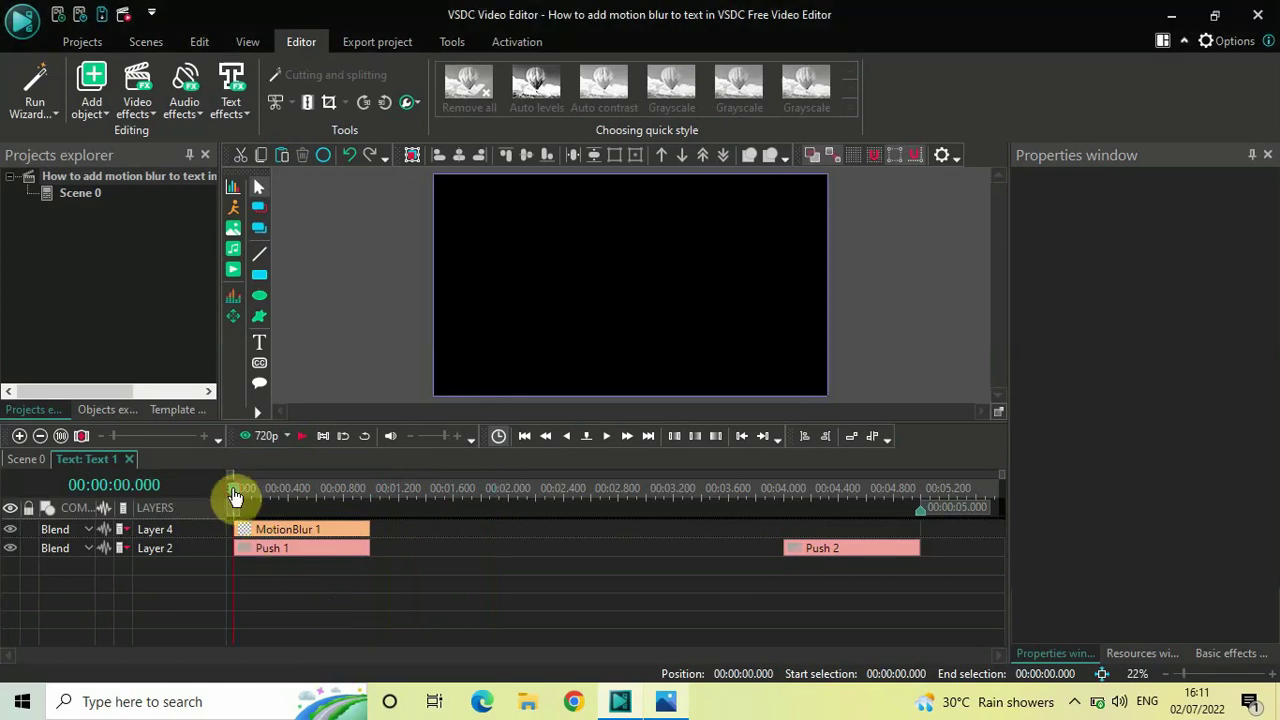
{"action": "key", "text": "space"}
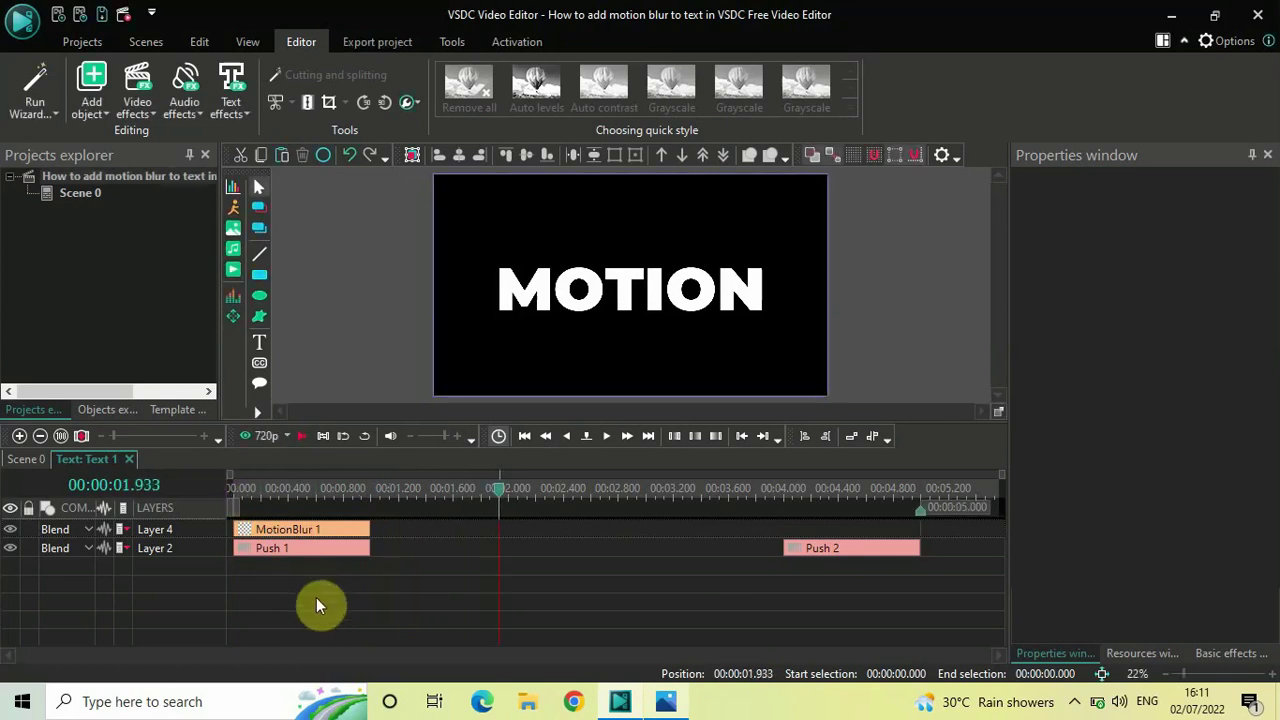
Duplicate the Motion blur effect and place the copy at 00:00:04.000, directly above the second Push transition
{"action": "left_click", "coordinate": [289, 530]}
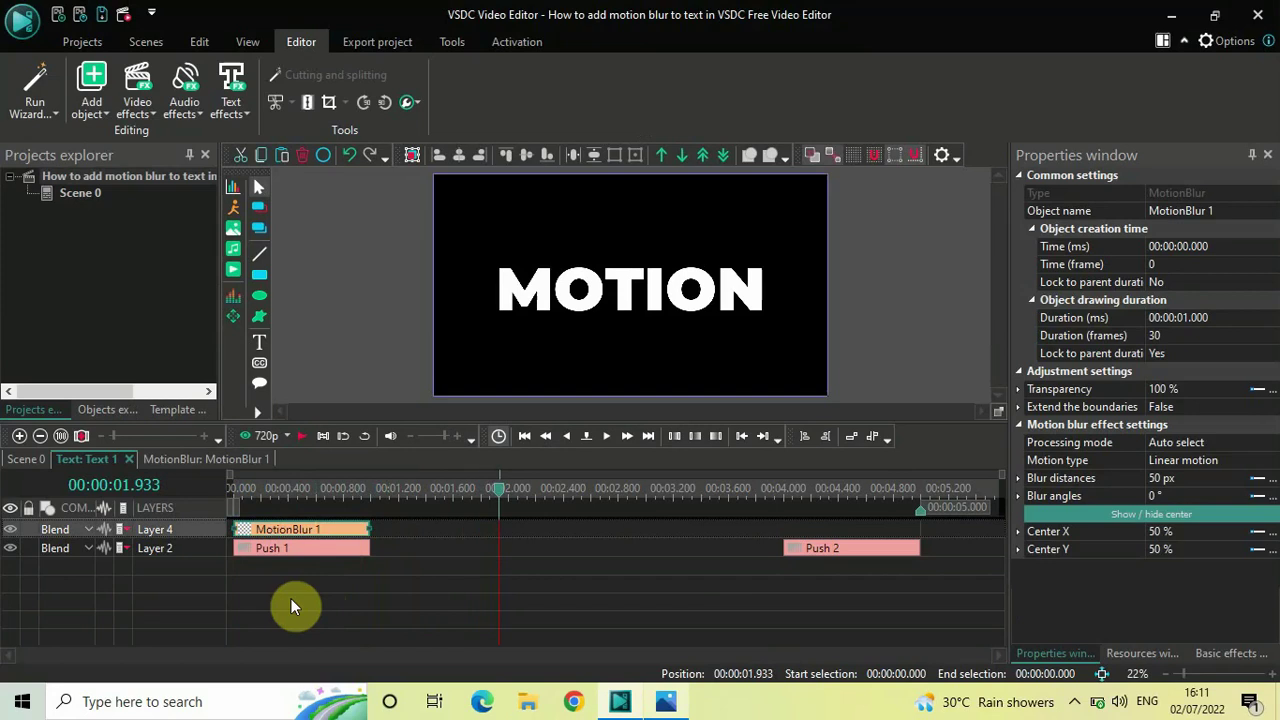
{"action": "key", "text": "ctrl+v"}
{"action": "double_click", "coordinate": [296, 530]}
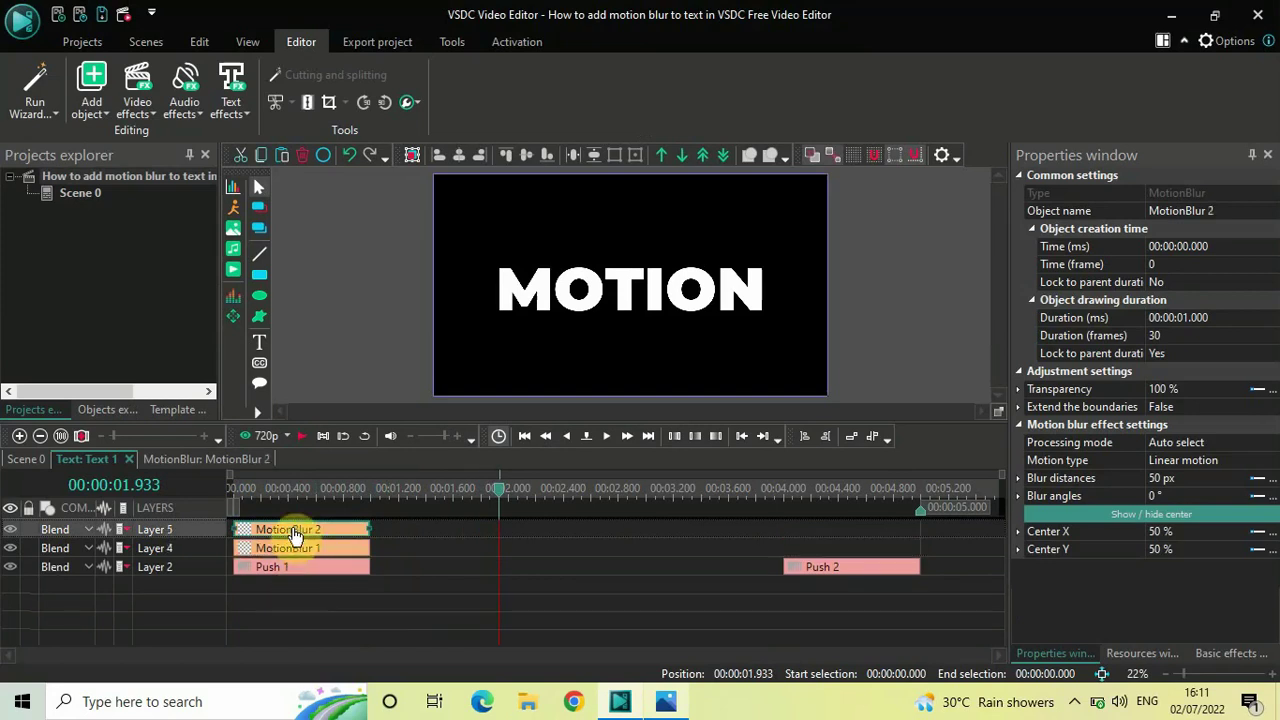
{"action": "left_click", "coordinate": [65, 459]}
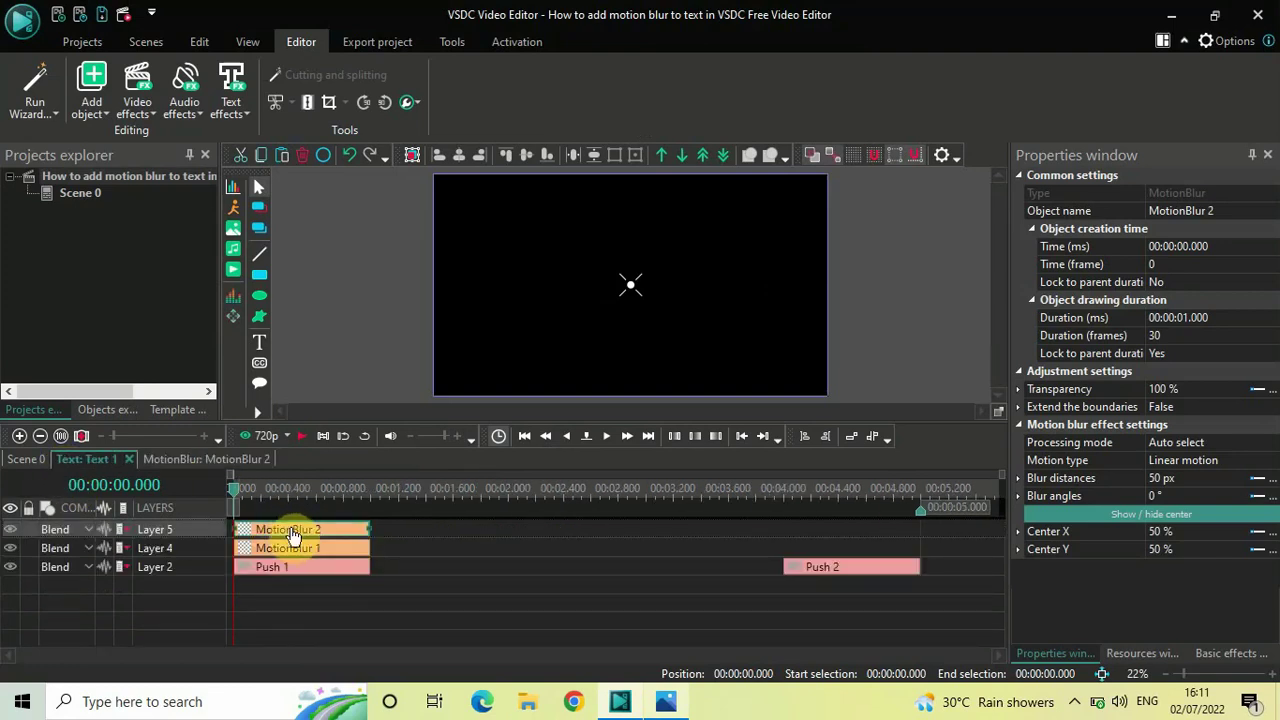
{"action": "left_click_drag", "start_coordinate": [284, 528], "coordinate": [834, 549]}
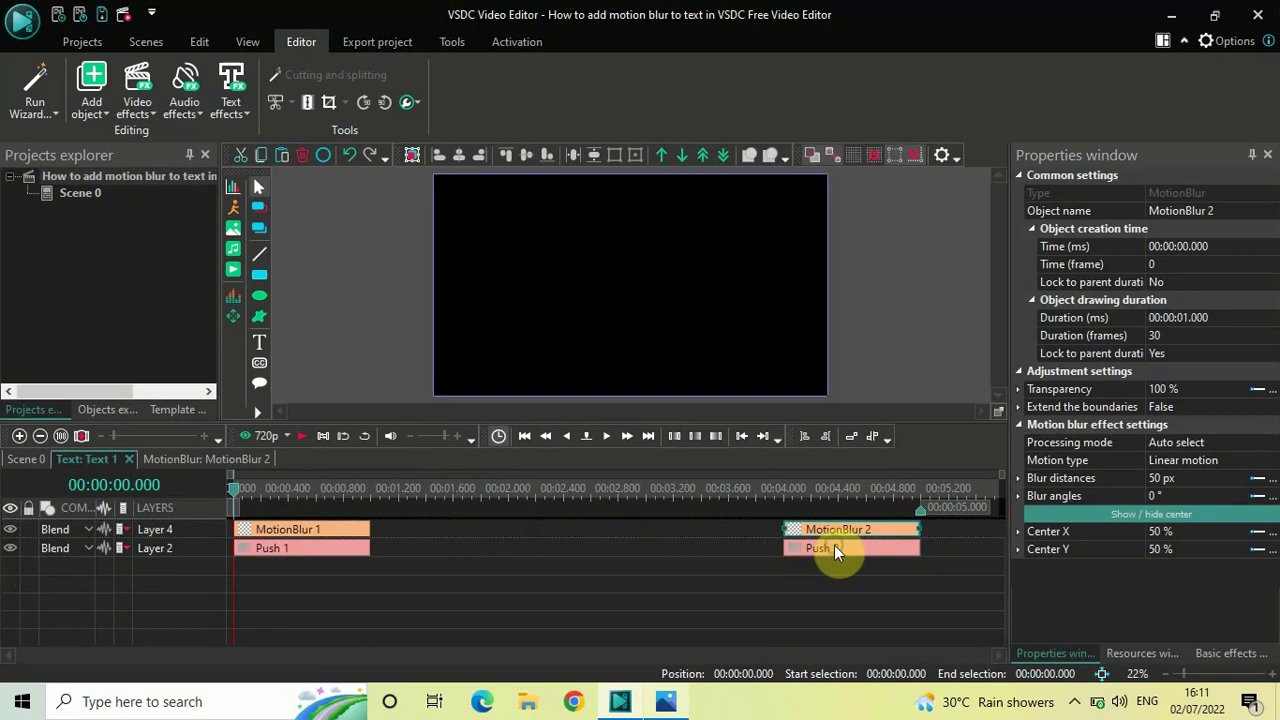
Return to Scene 0 and play the complete text animation with motion blur on both transitions
{"action": "left_click", "coordinate": [27, 460]}
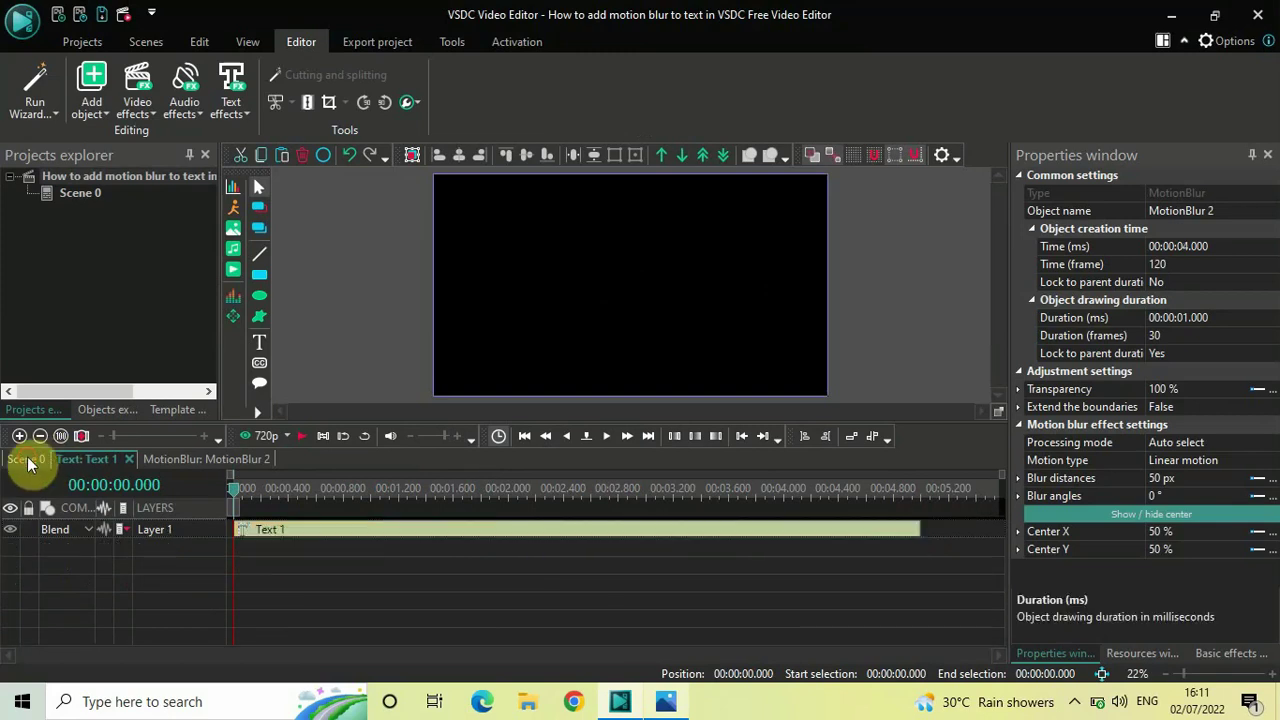
{"action": "left_click", "coordinate": [350, 327]}
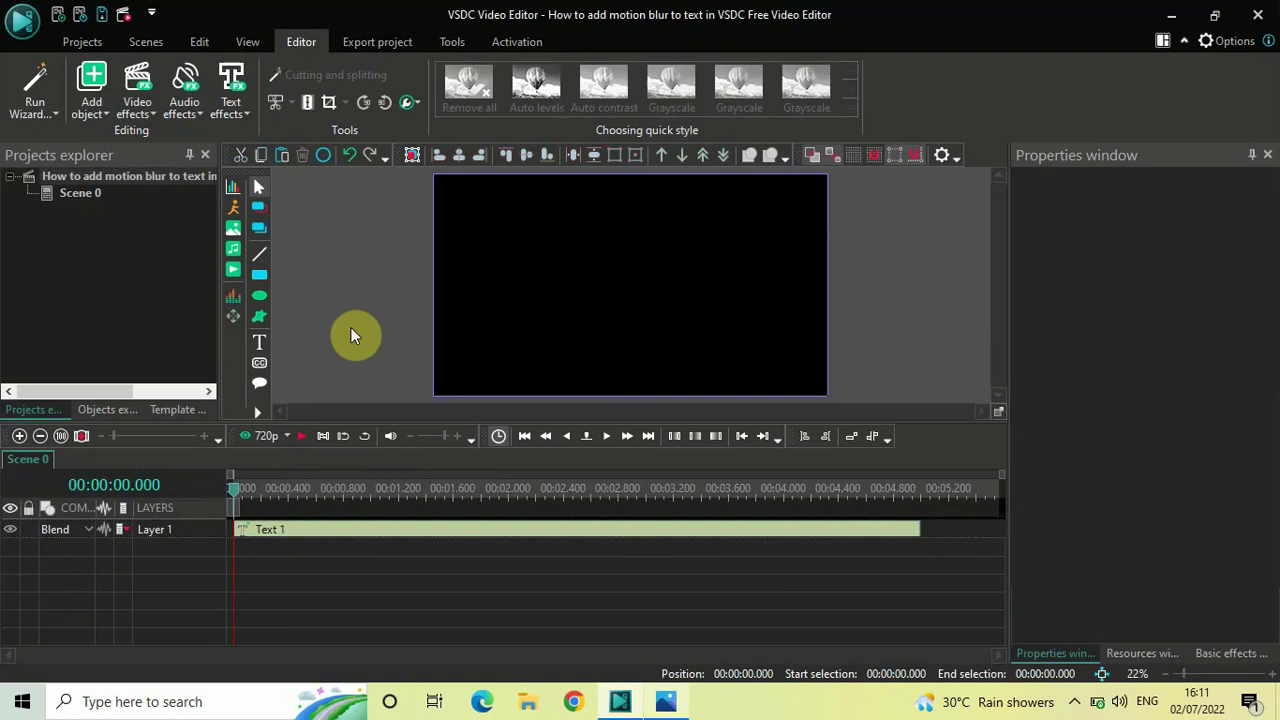
{"action": "key", "text": "space"}
Reopen the text object's effects timeline and play the blurred animation from the start
{"action": "left_click", "coordinate": [373, 538]}
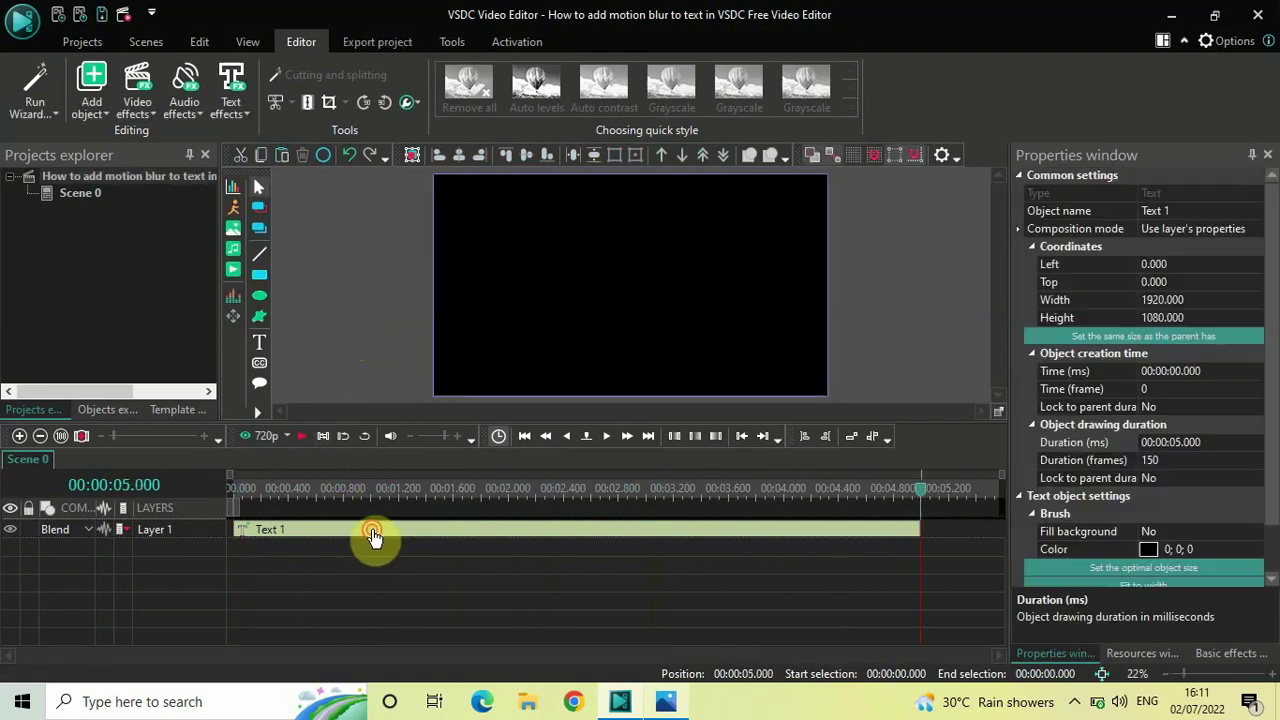
{"action": "double_click", "coordinate": [373, 538]}
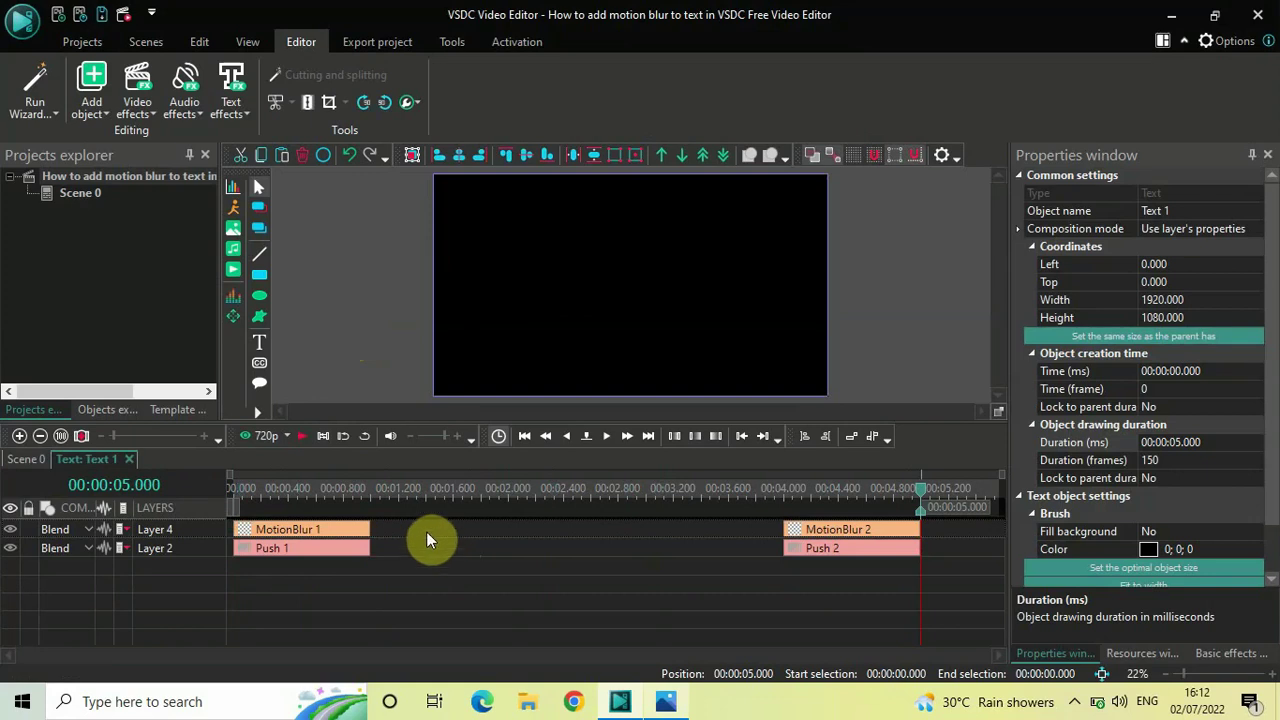
{"action": "left_click", "coordinate": [233, 492]}
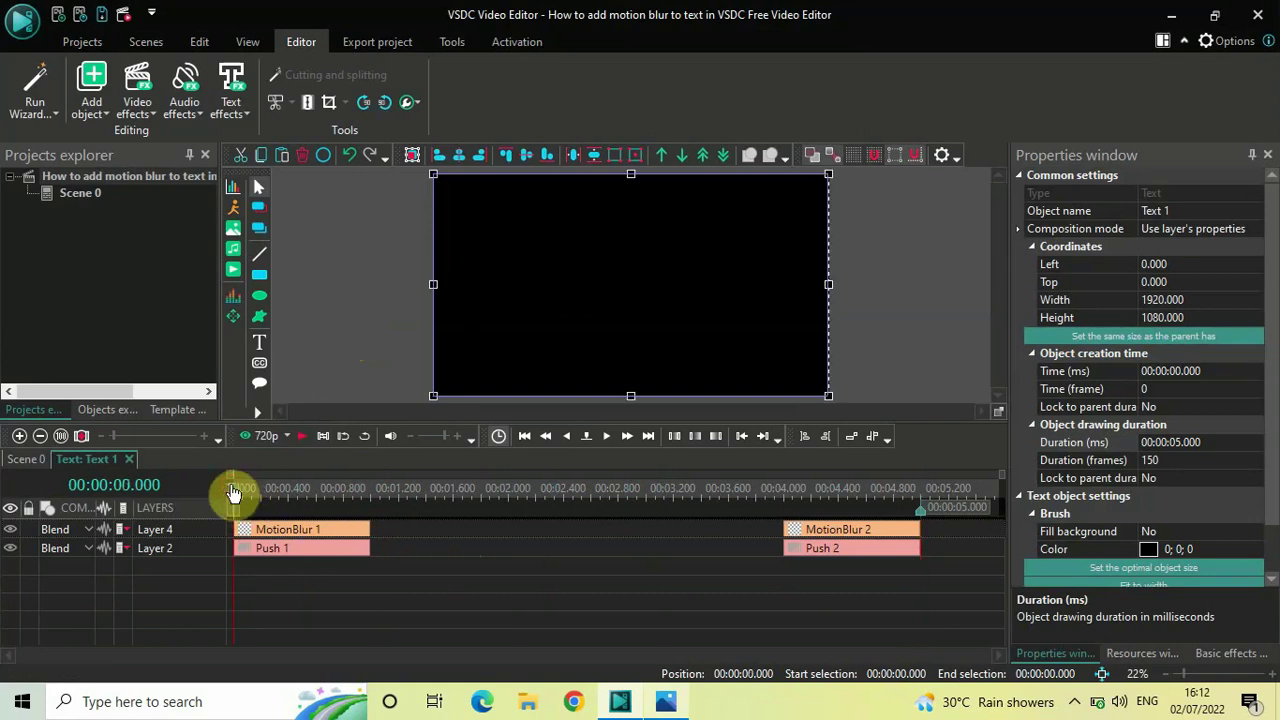
{"action": "key", "text": "space"}
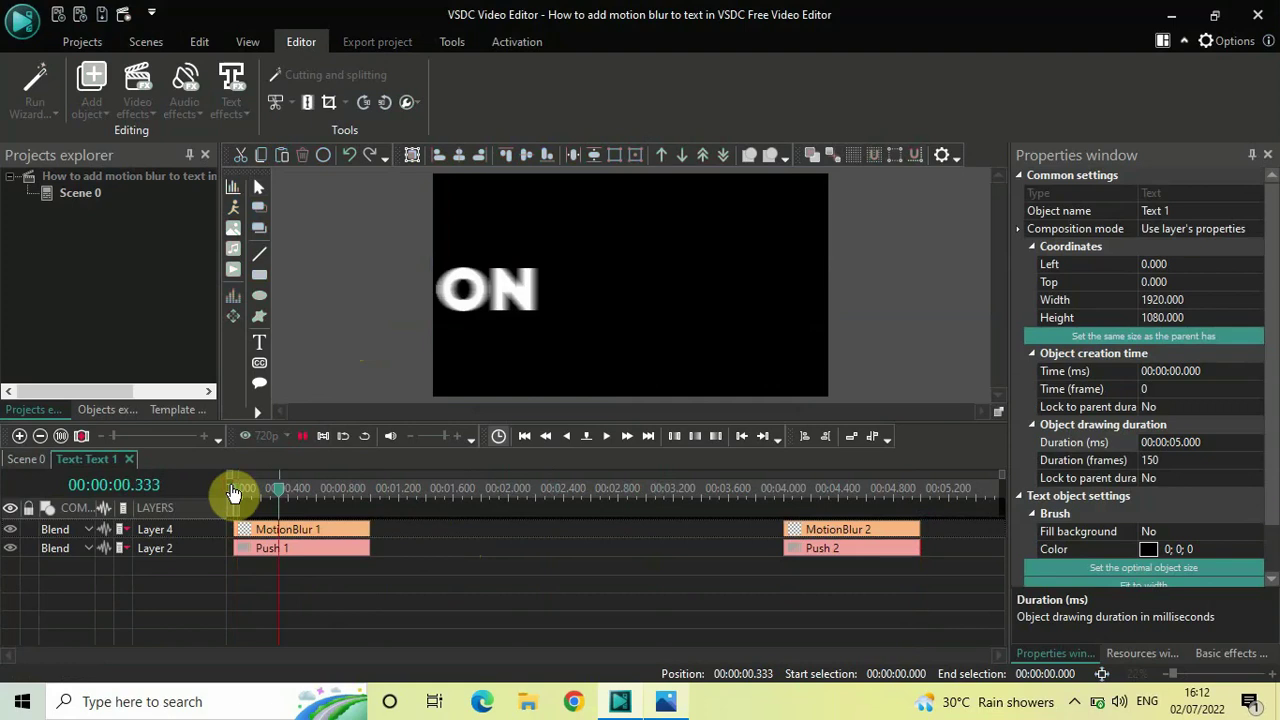